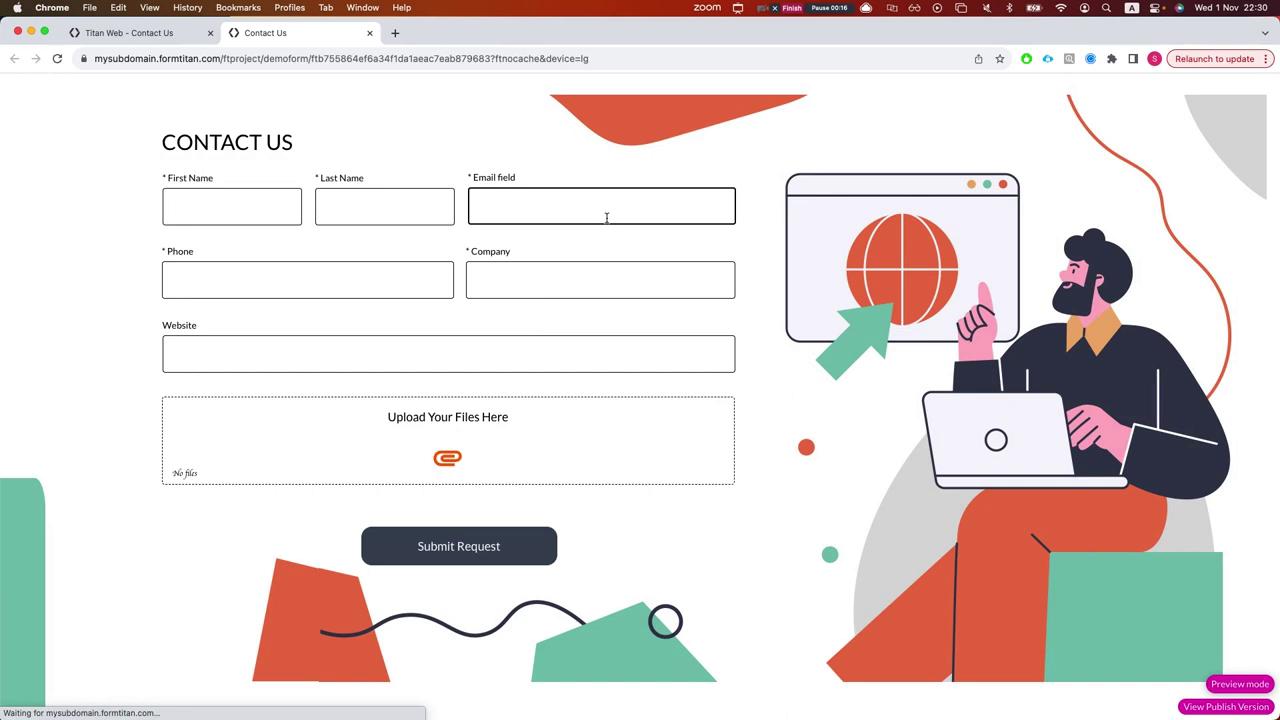
# - Enter a sample e-mail address containing abc in the form preview's Email field
pyautogui.write('sbv')
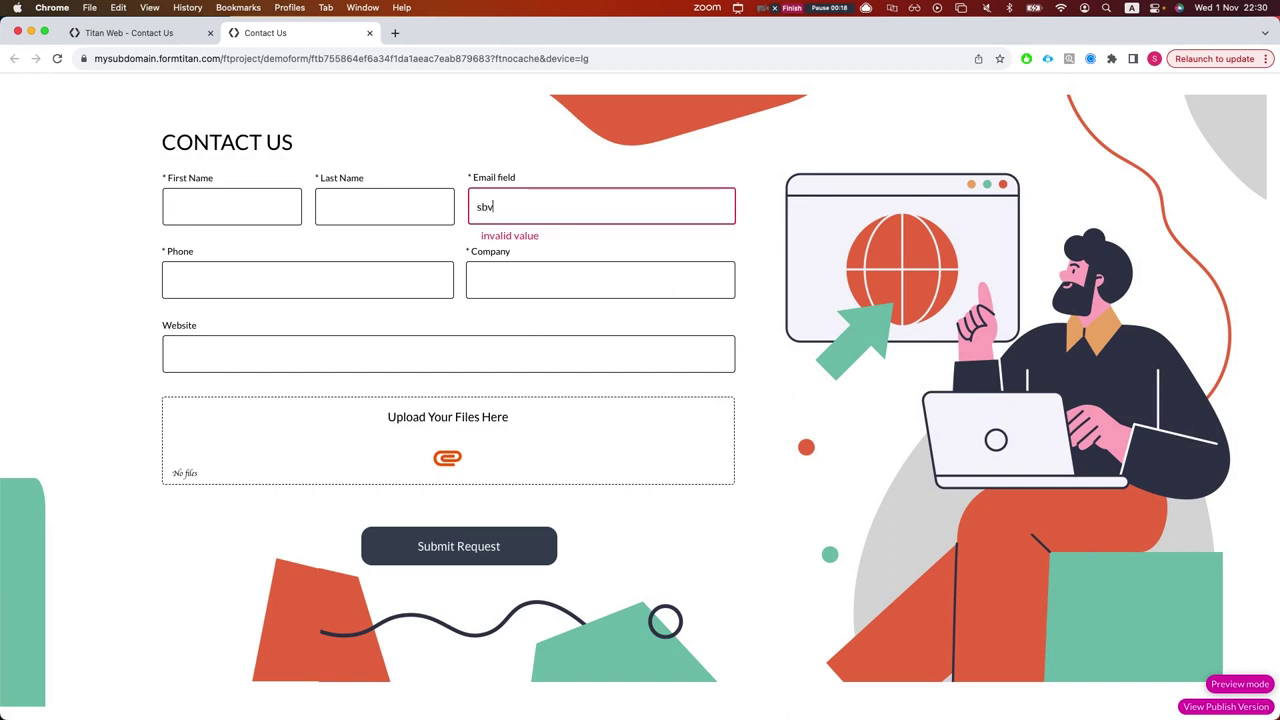
pyautogui.press('BackSpace')
pyautogui.press('BackSpace')
pyautogui.press('BackSpace')
pyautogui.write('abc@df.com')
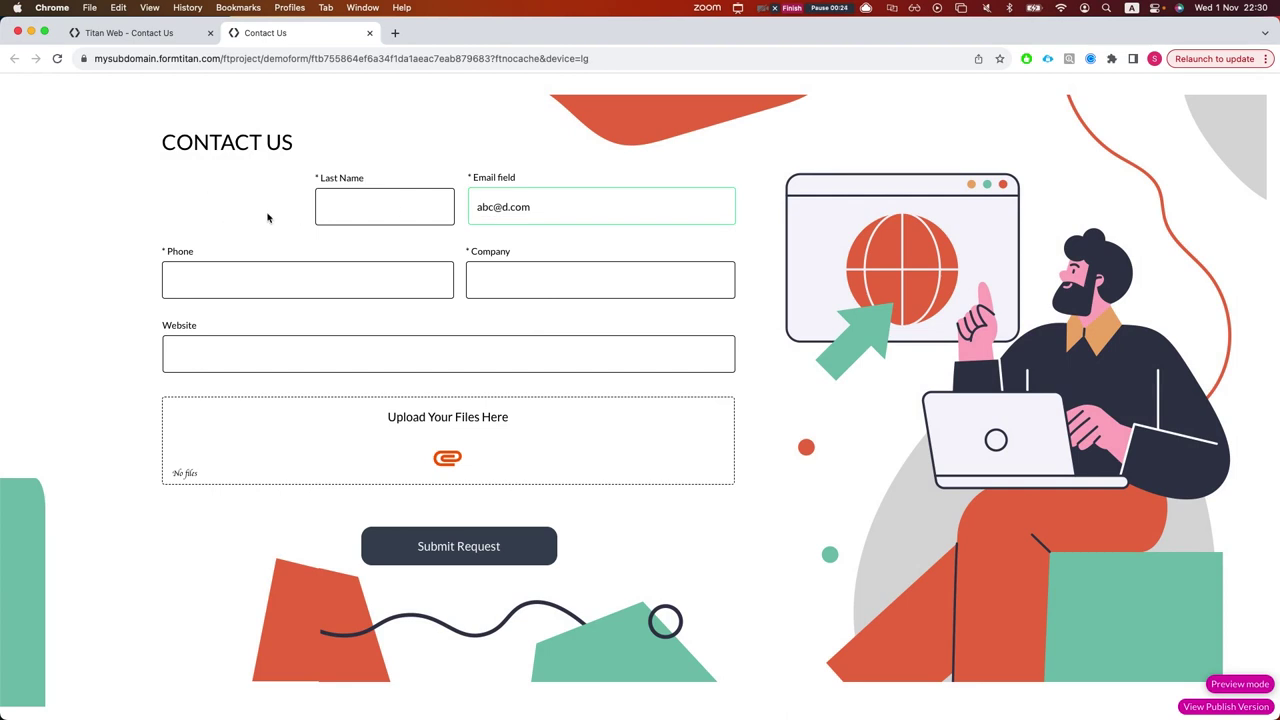
# - Try entering ghf in the form preview's Last Name field, then clear that field
pyautogui.click(323, 205)
pyautogui.write('ghffg')
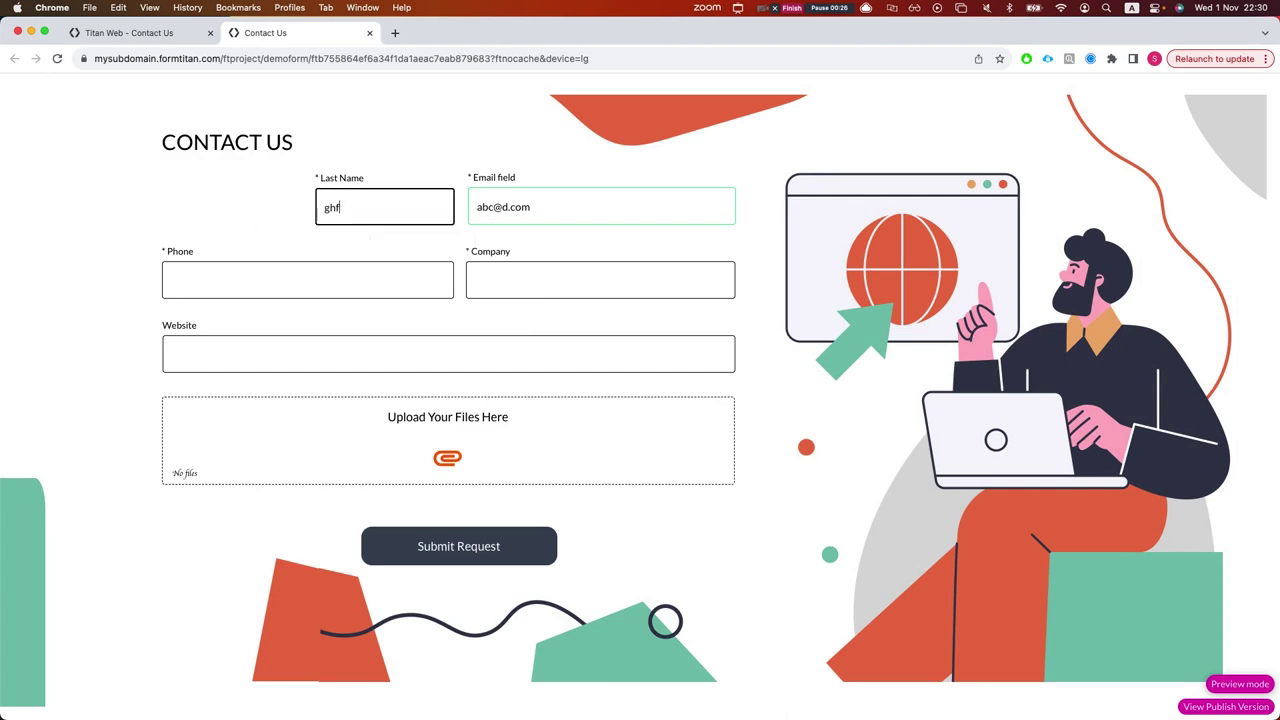
pyautogui.doubleClick(337, 207)
pyautogui.press('BackSpace')
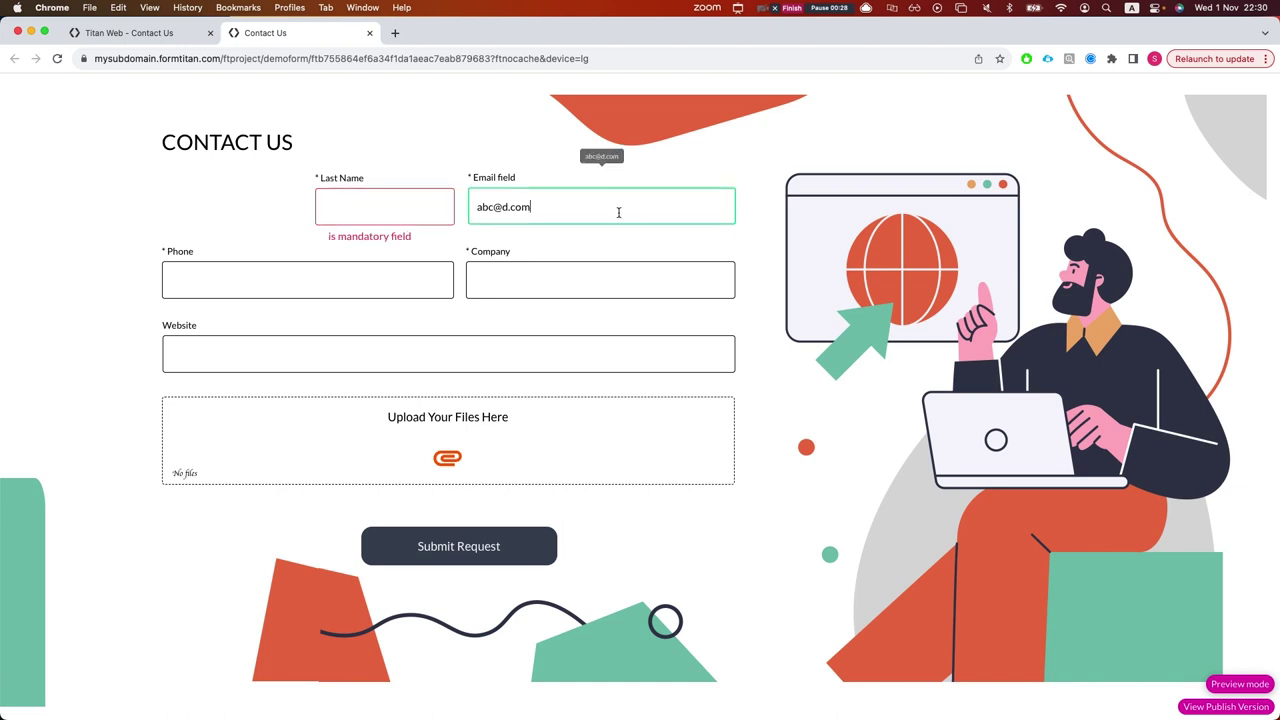
# - Clear the sample address from the form preview's Email field
pyautogui.doubleClick(617, 210)
pyautogui.press('BackSpace')
pyautogui.press('BackSpace')
pyautogui.press('BackSpace')
pyautogui.press('BackSpace')
pyautogui.press('BackSpace')
pyautogui.press('BackSpace')
pyautogui.press('BackSpace')
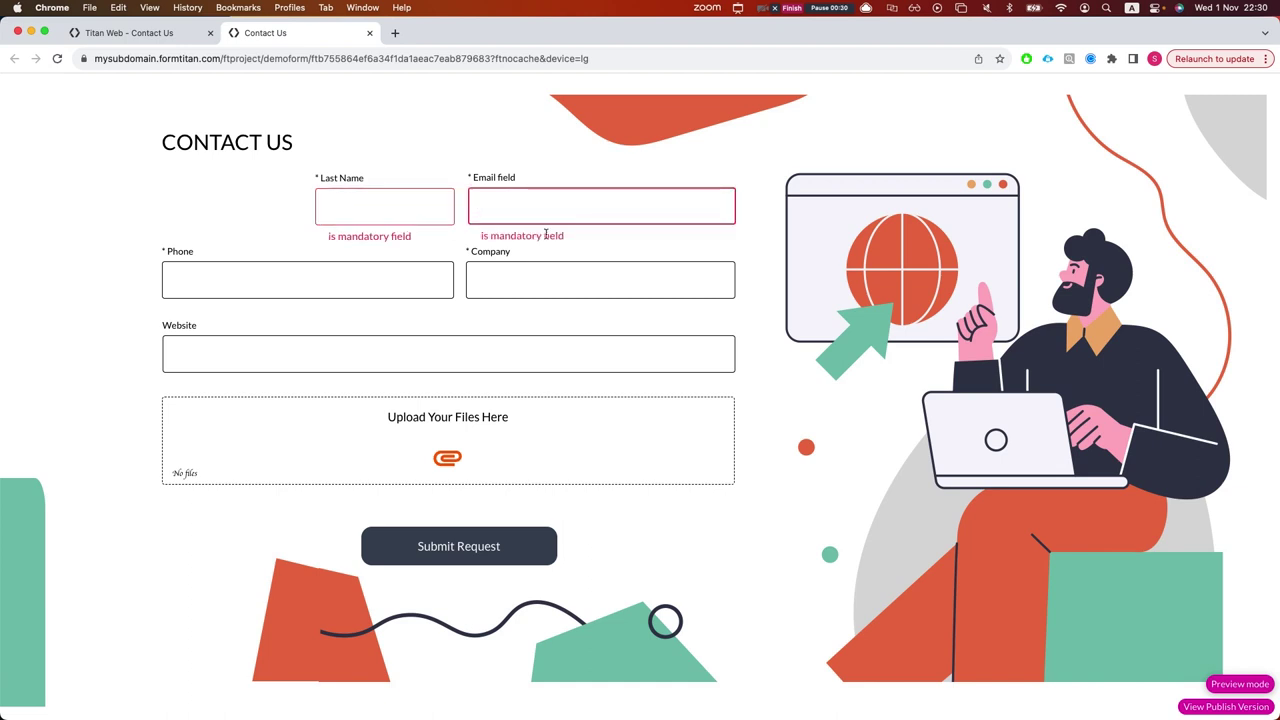
pyautogui.click(517, 272)
pyautogui.click(211, 205)
pyautogui.click(525, 210)
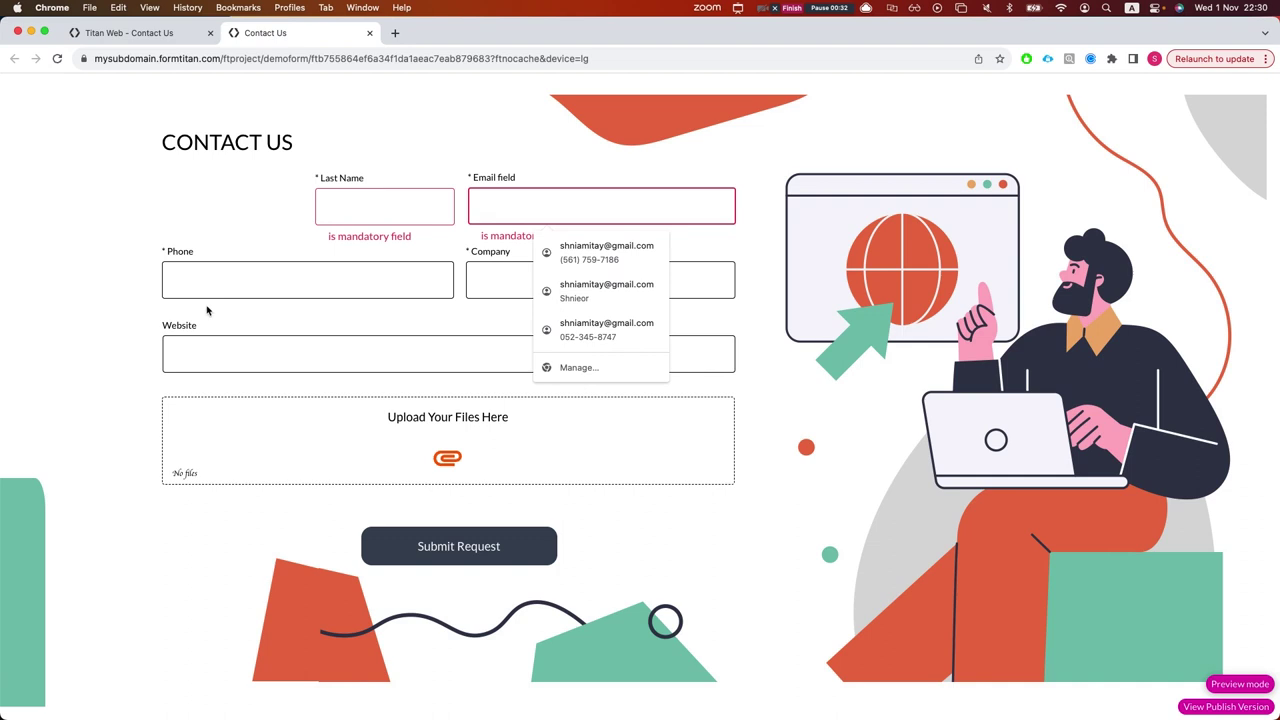
pyautogui.click(223, 284)
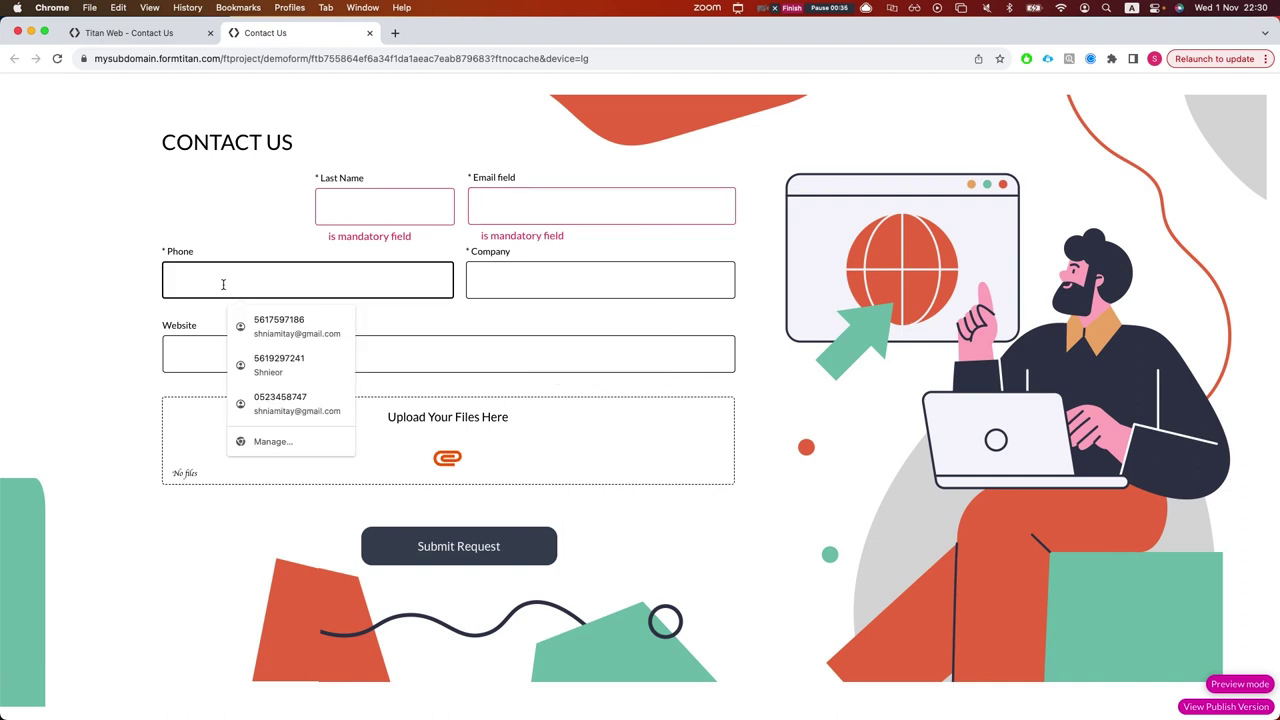
pyautogui.click(218, 203)
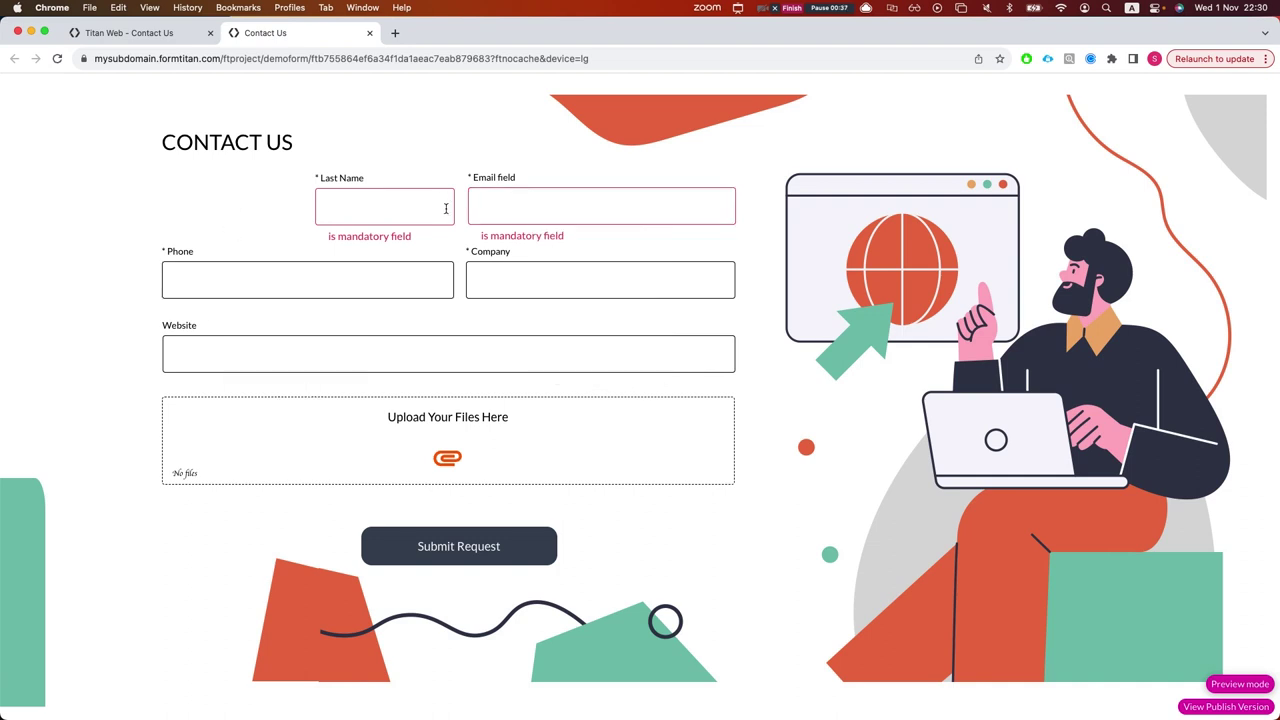
# - In the Titan Web form editor, check which condition rules affect the First Name field, then close its settings
pyautogui.click(145, 33)
pyautogui.click(280, 278)
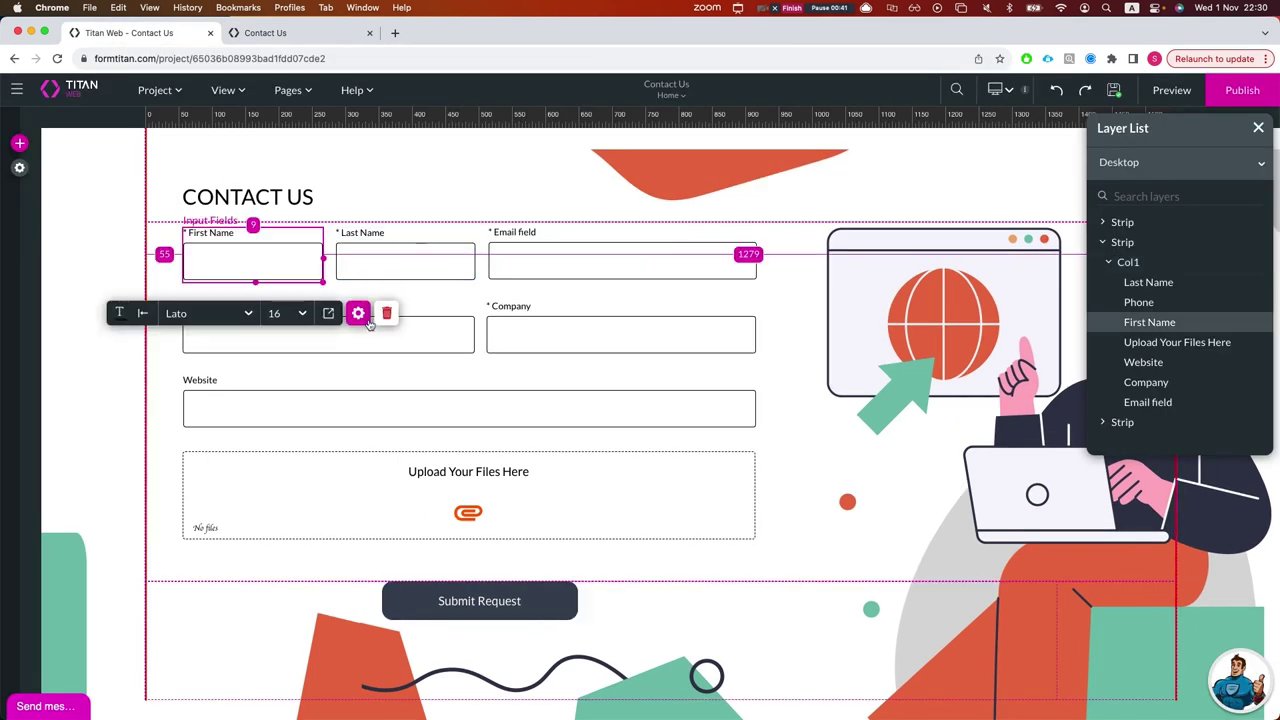
pyautogui.click(359, 314)
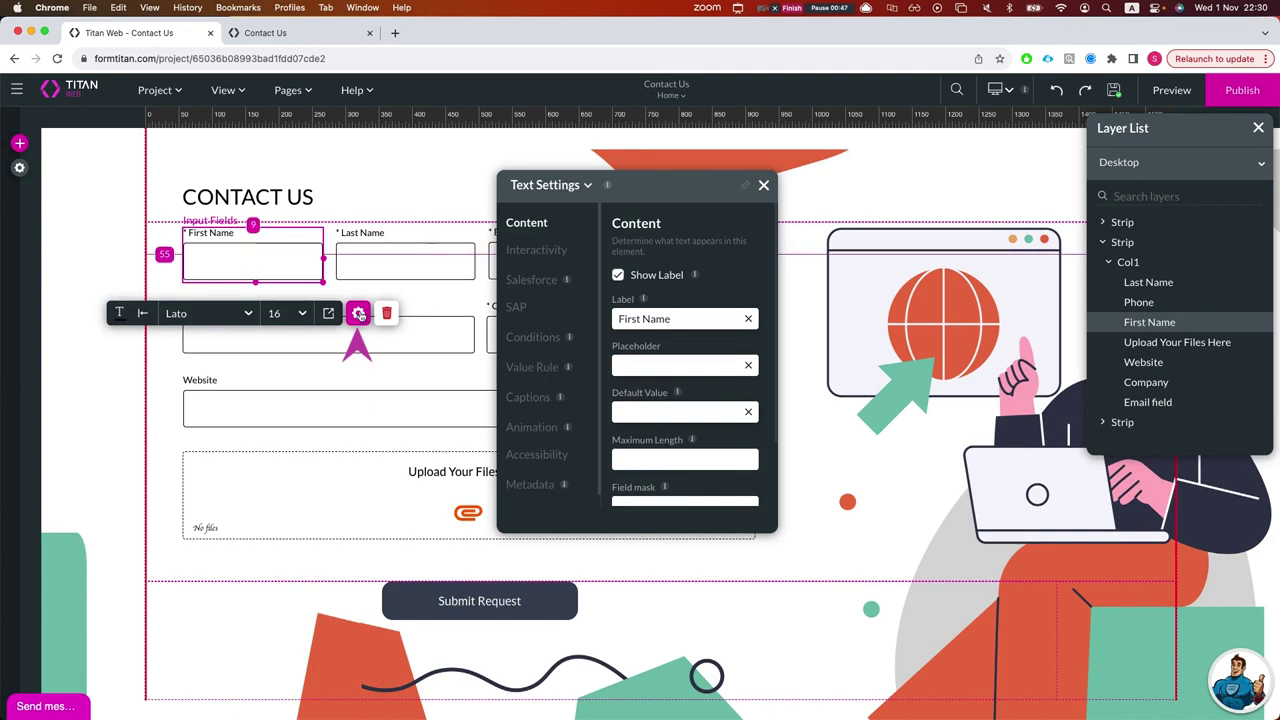
pyautogui.click(520, 340)
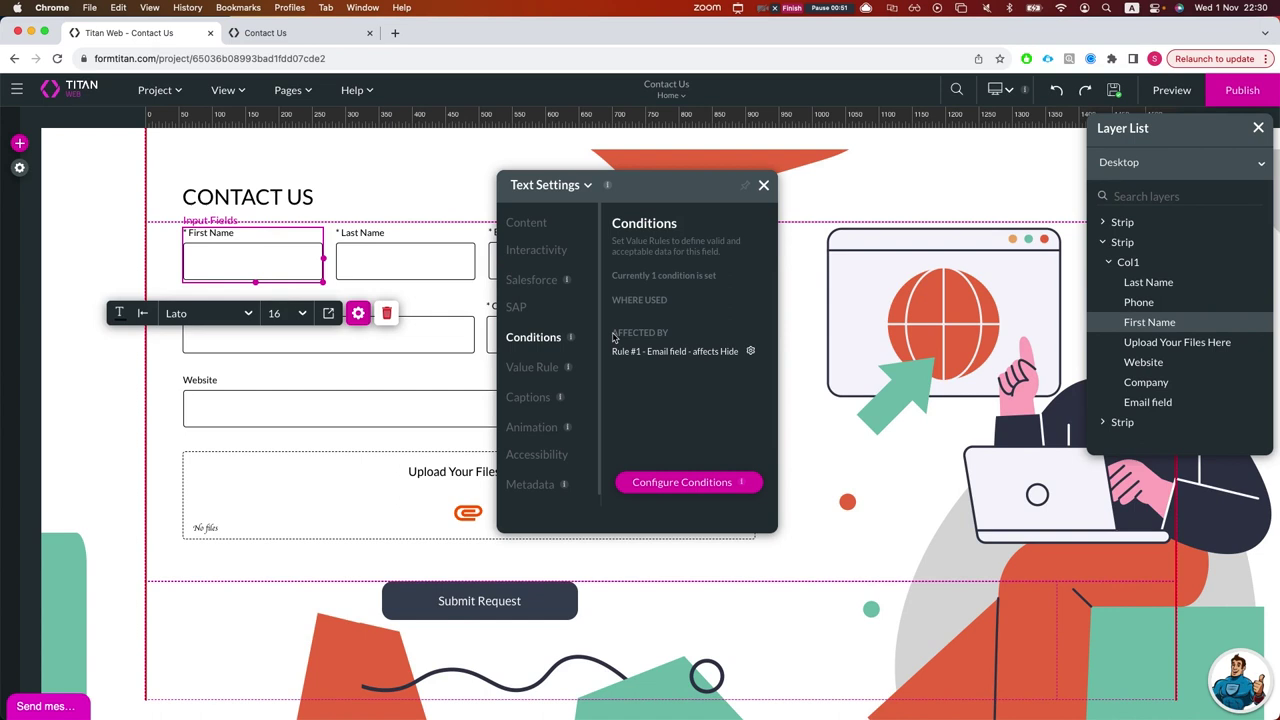
pyautogui.moveTo(612, 338); pyautogui.dragTo(672, 340)
pyautogui.click(663, 351)
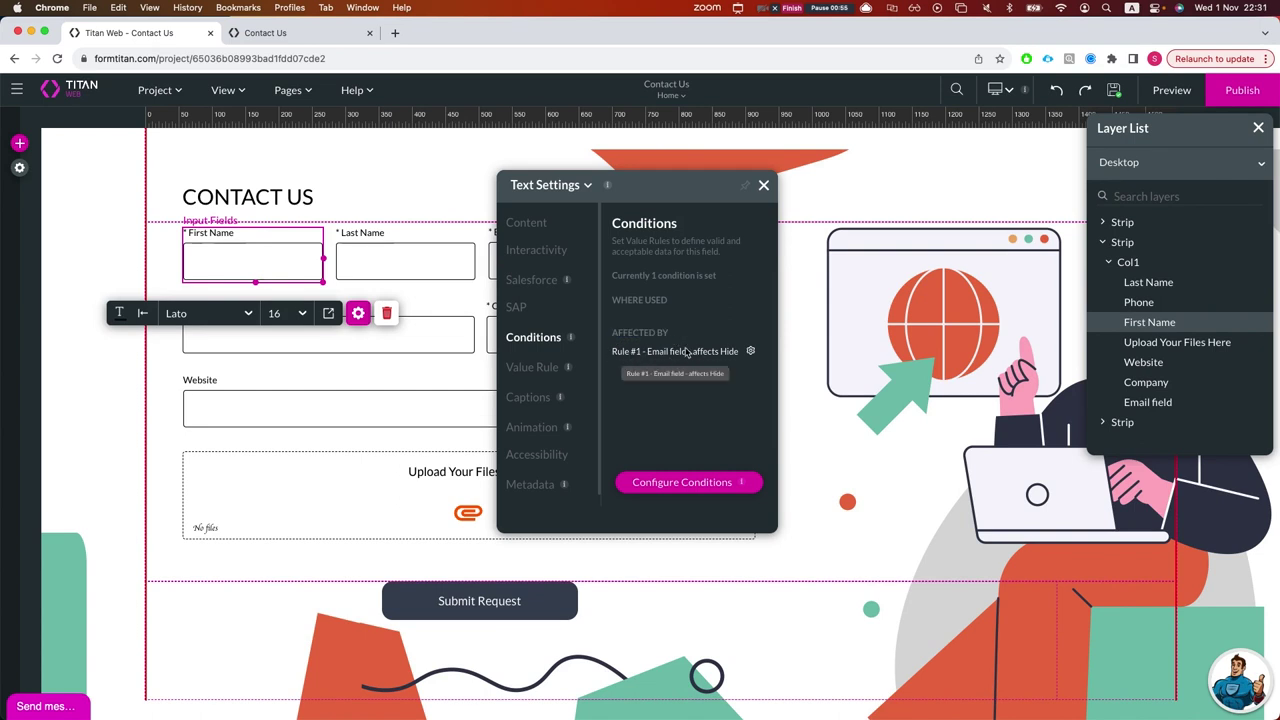
pyautogui.moveTo(617, 352); pyautogui.dragTo(652, 353)
pyautogui.click(645, 358)
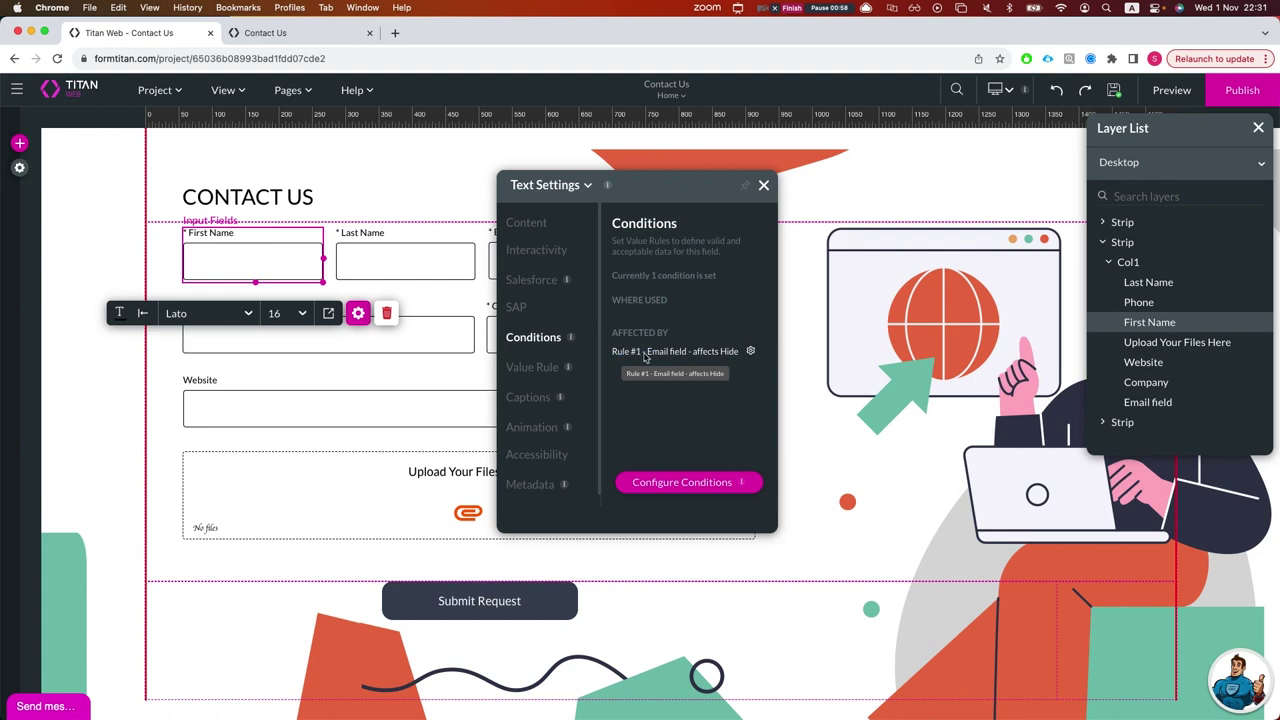
pyautogui.click(763, 184)
pyautogui.click(580, 262)
pyautogui.click(728, 312)
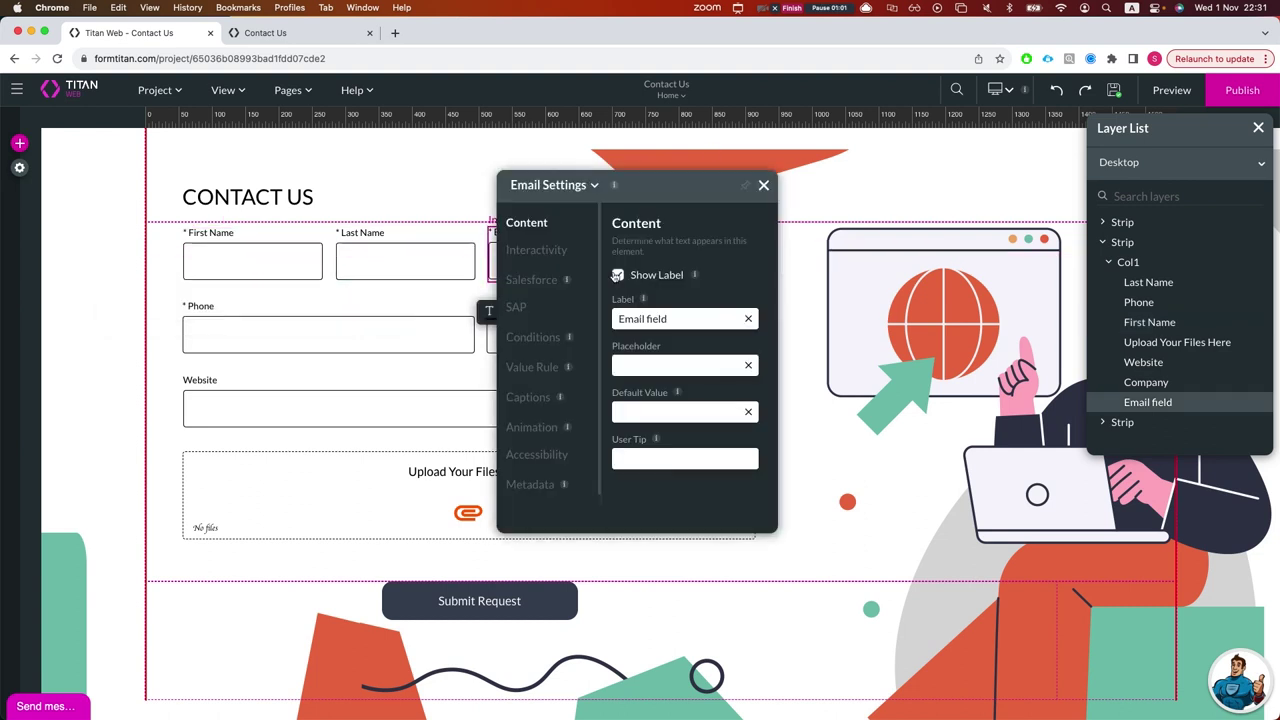
pyautogui.click(763, 185)
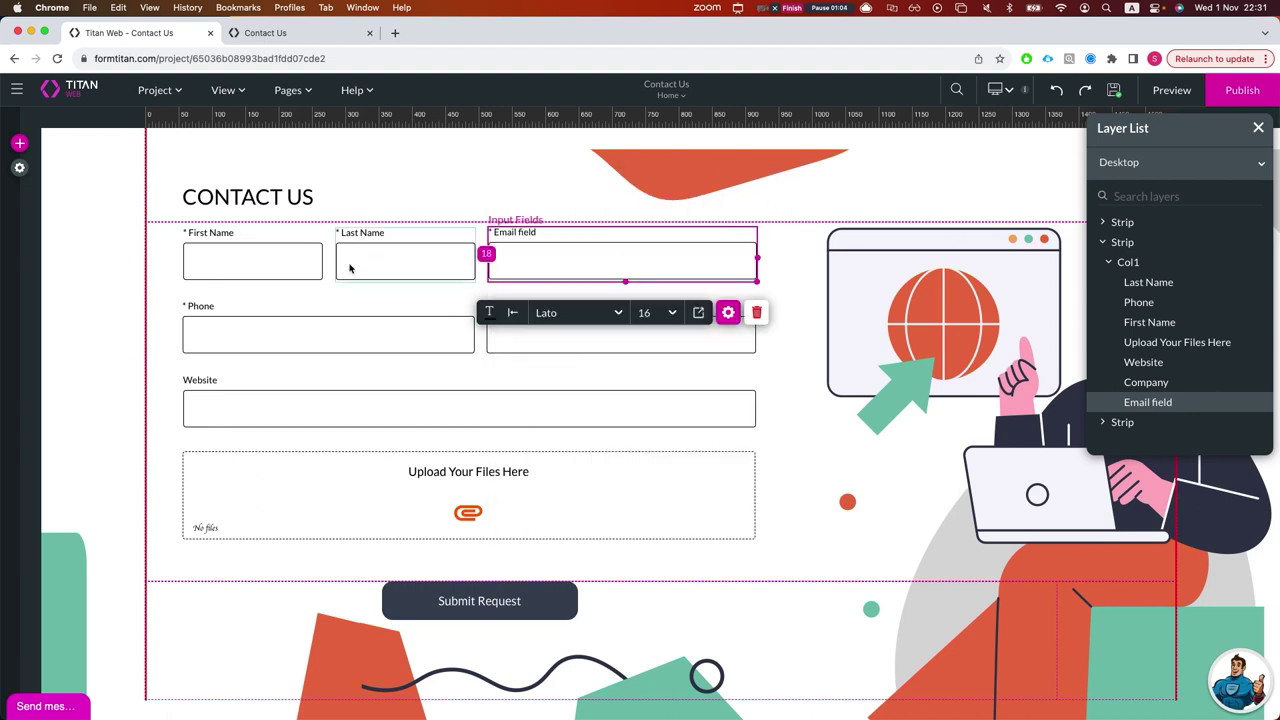
# - Open the condition rule that affects the First Name field directly from that field's Conditions settings
pyautogui.click(252, 260)
pyautogui.click(359, 313)
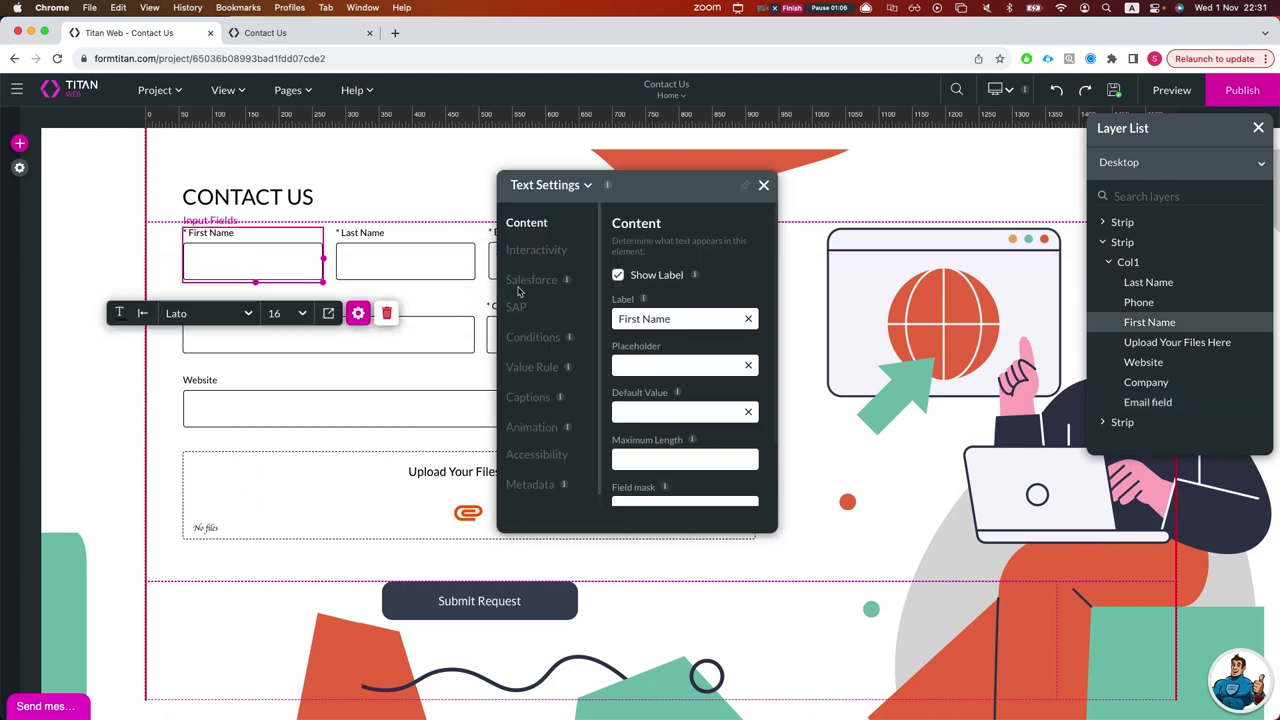
pyautogui.click(532, 340)
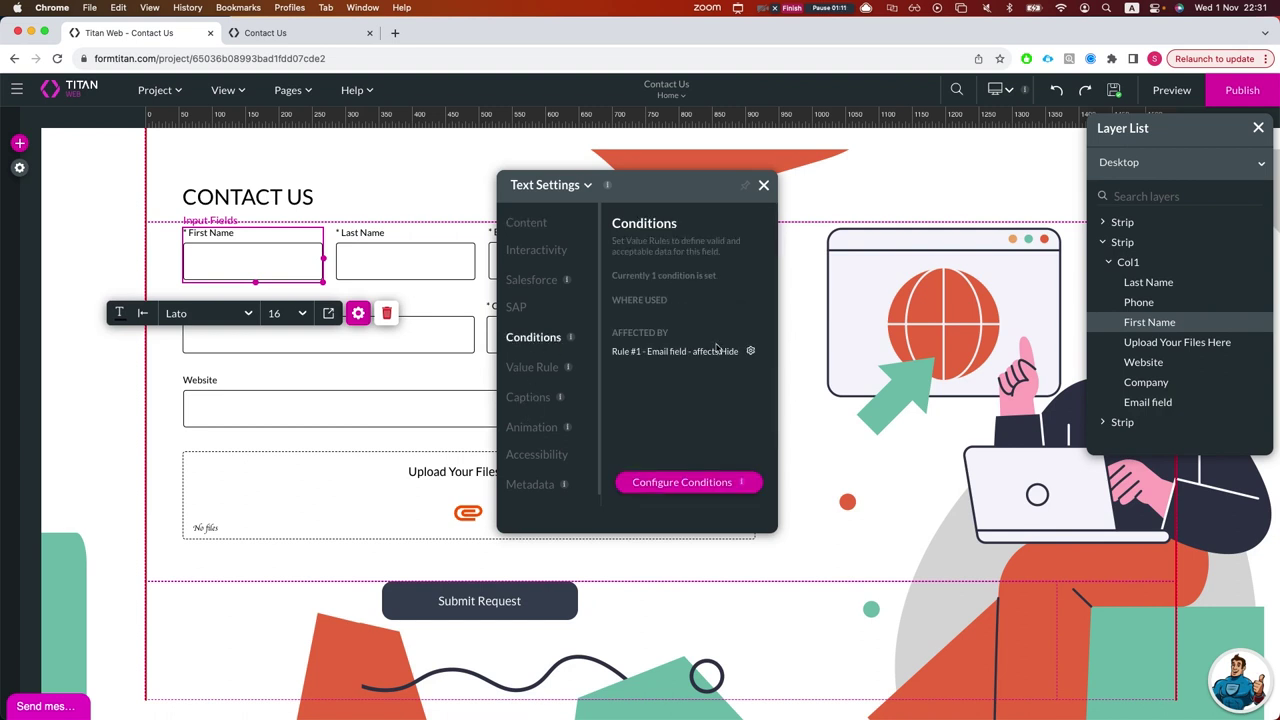
pyautogui.click(751, 353)
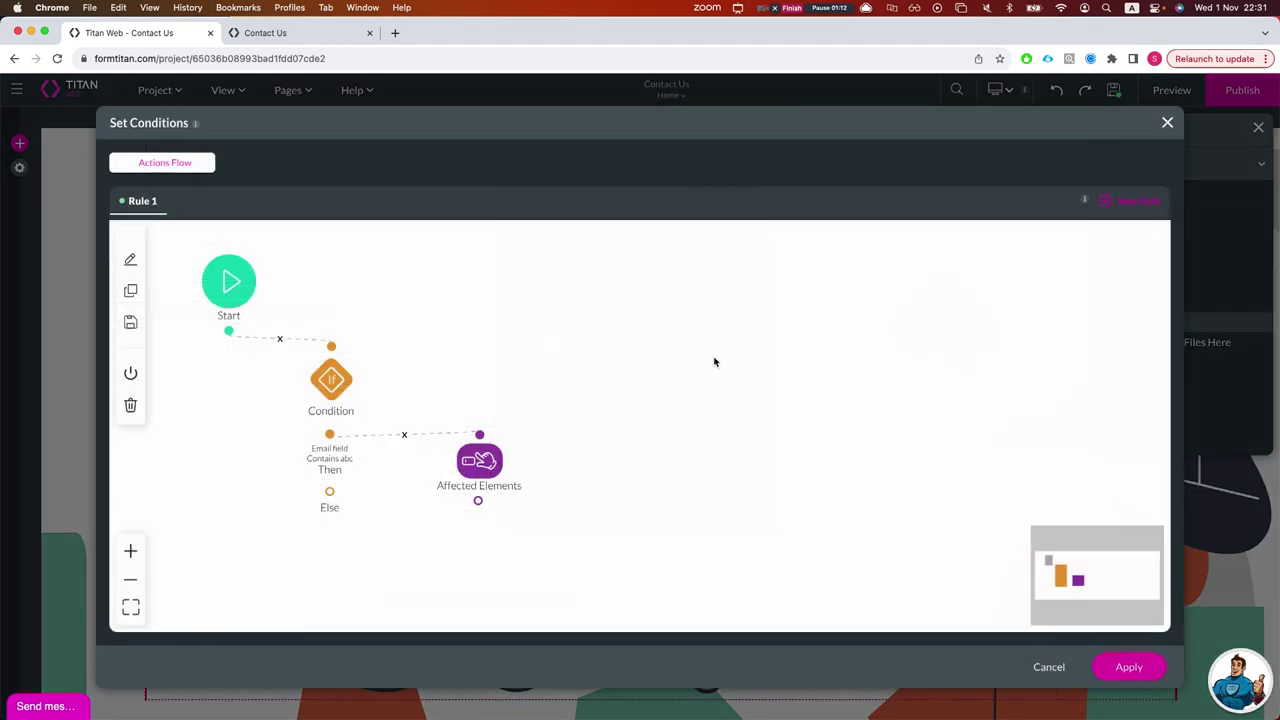
pyautogui.click(332, 380)
pyautogui.click(192, 240)
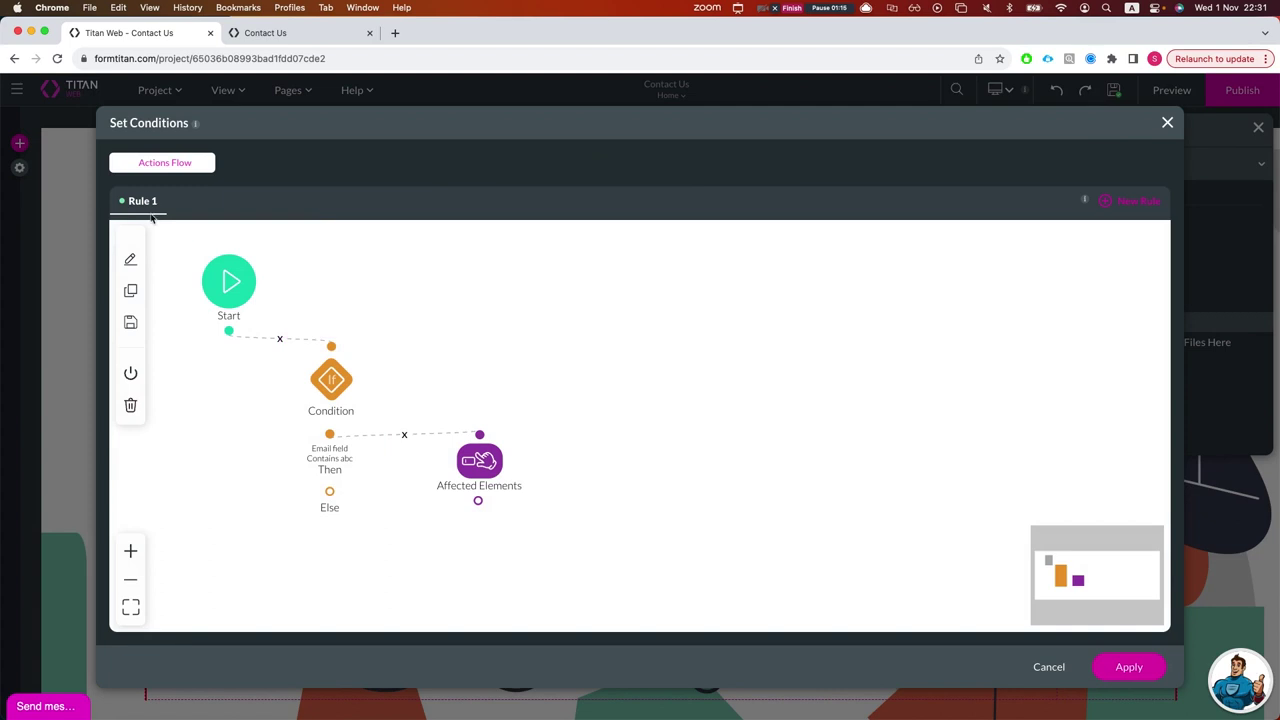
# - Rename Rule 1 as "on email hide firstname if contains abc" and apply the condition changes
pyautogui.click(130, 259)
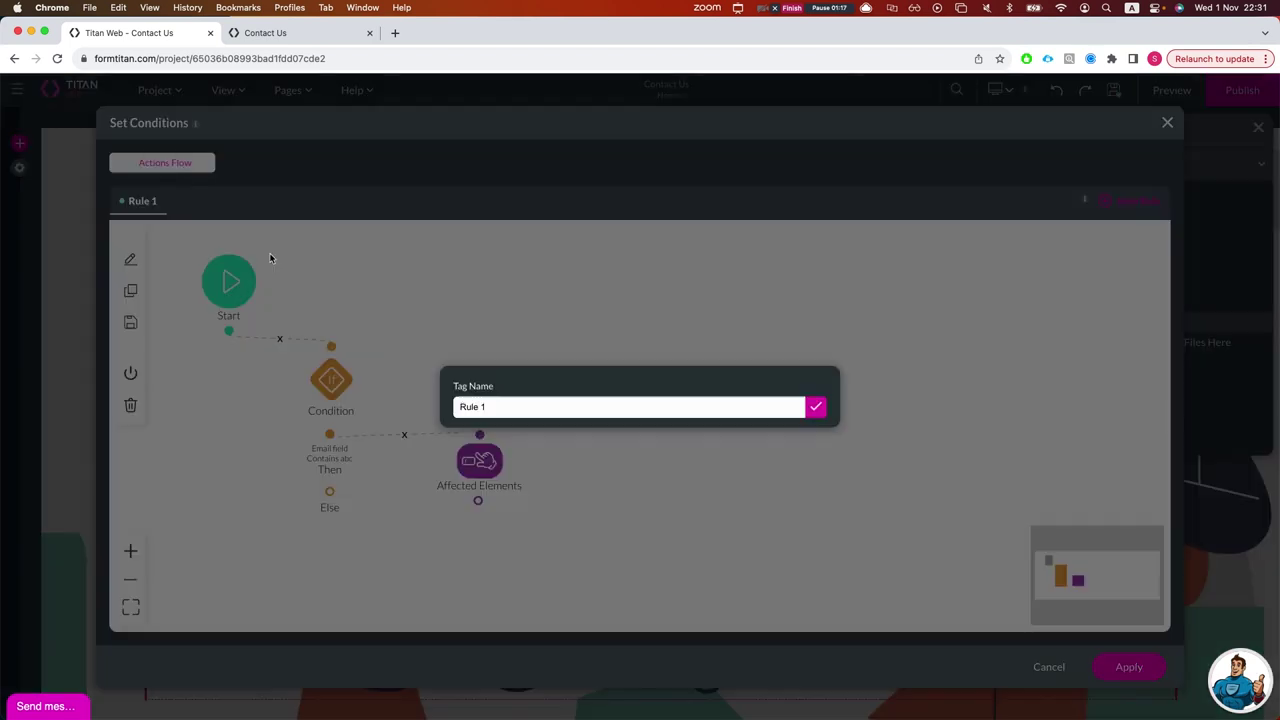
pyautogui.doubleClick(511, 411)
pyautogui.press('super+a')
pyautogui.write('s')
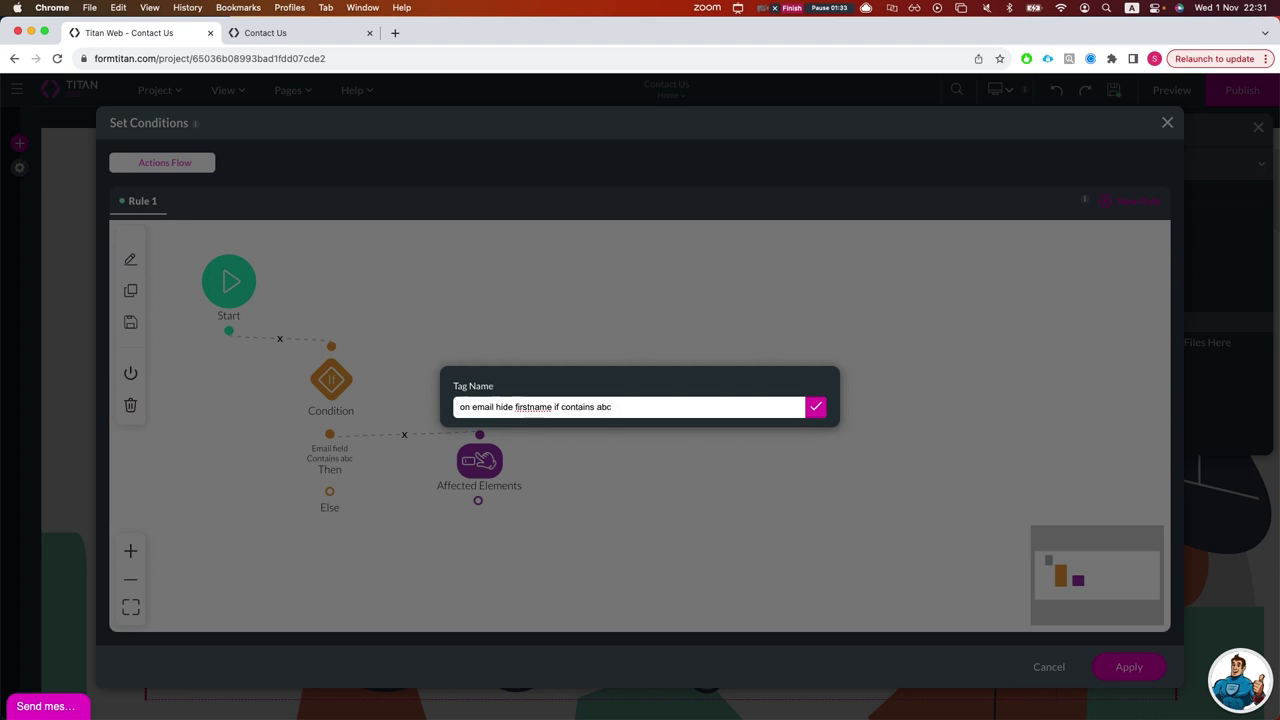
pyautogui.click(816, 406)
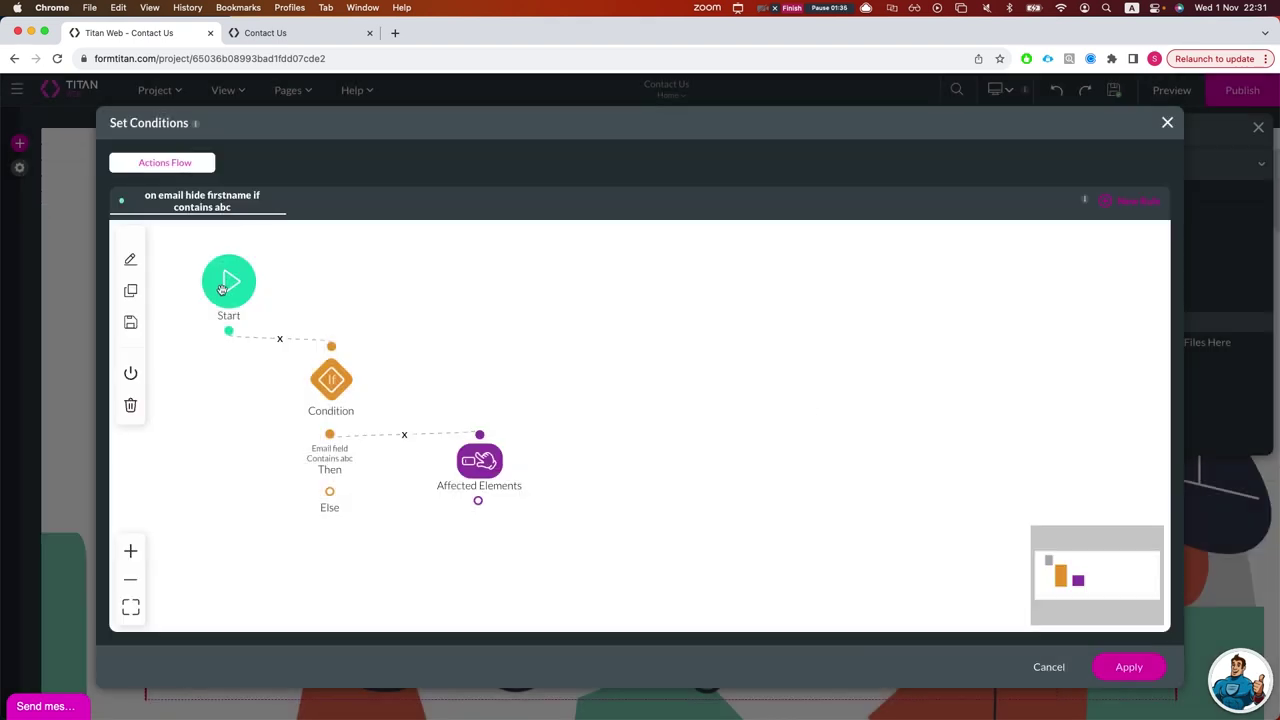
pyautogui.click(1136, 677)
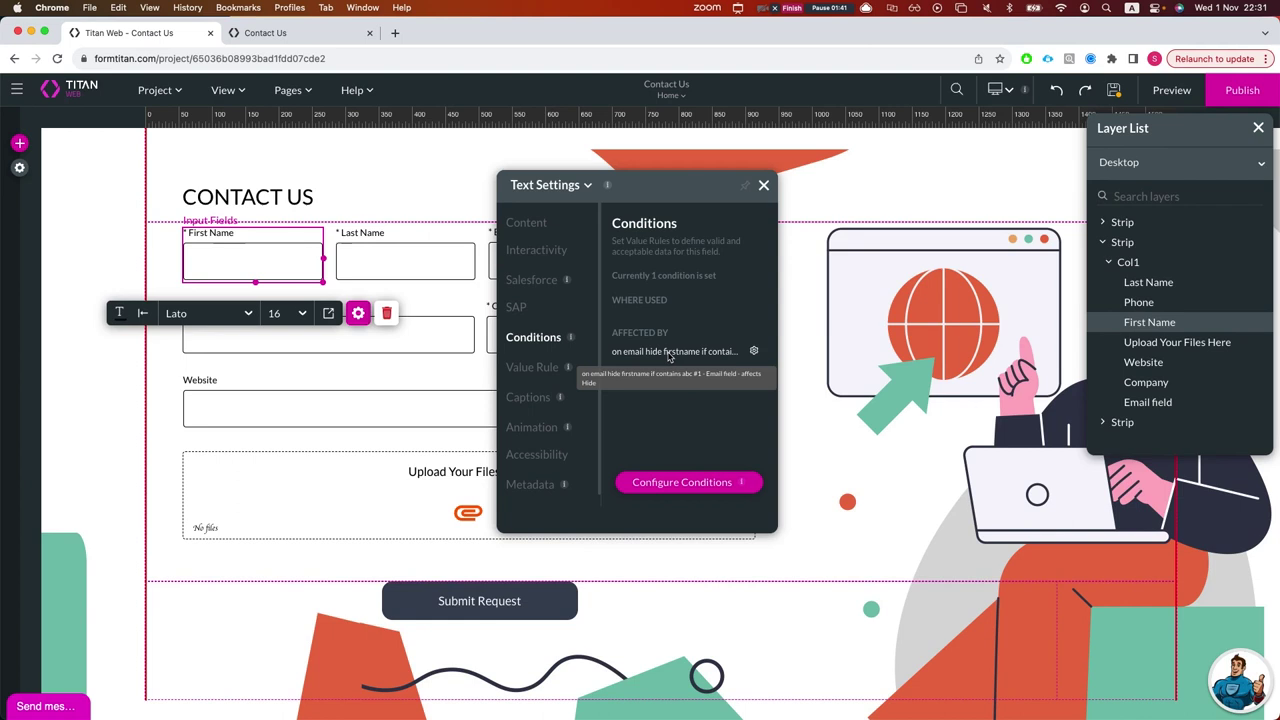
# - Reopen the renamed rule from the First Name field's settings to check it, then close the conditions window
pyautogui.click(756, 352)
pyautogui.click(1164, 123)
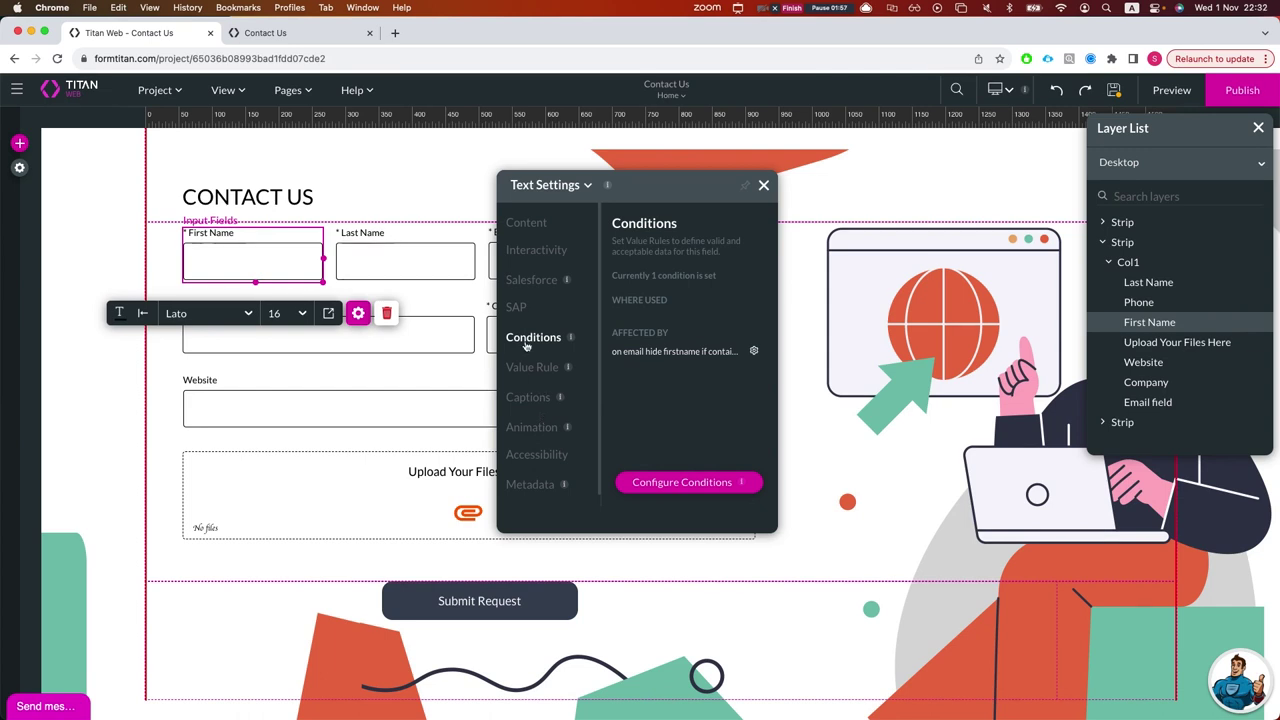
# - Review the First Name field's Salesforce Push and Get mappings, including the Lead Get integration's object settings, then close the field settings
pyautogui.click(527, 283)
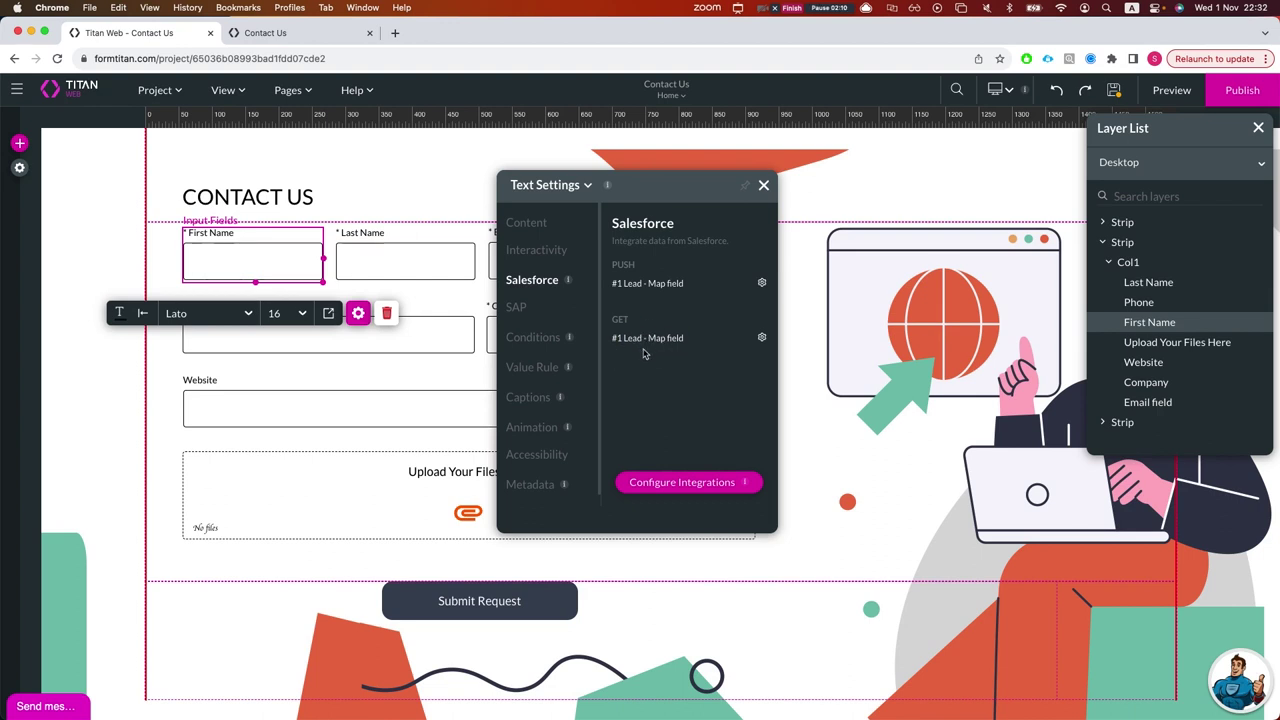
pyautogui.click(762, 338)
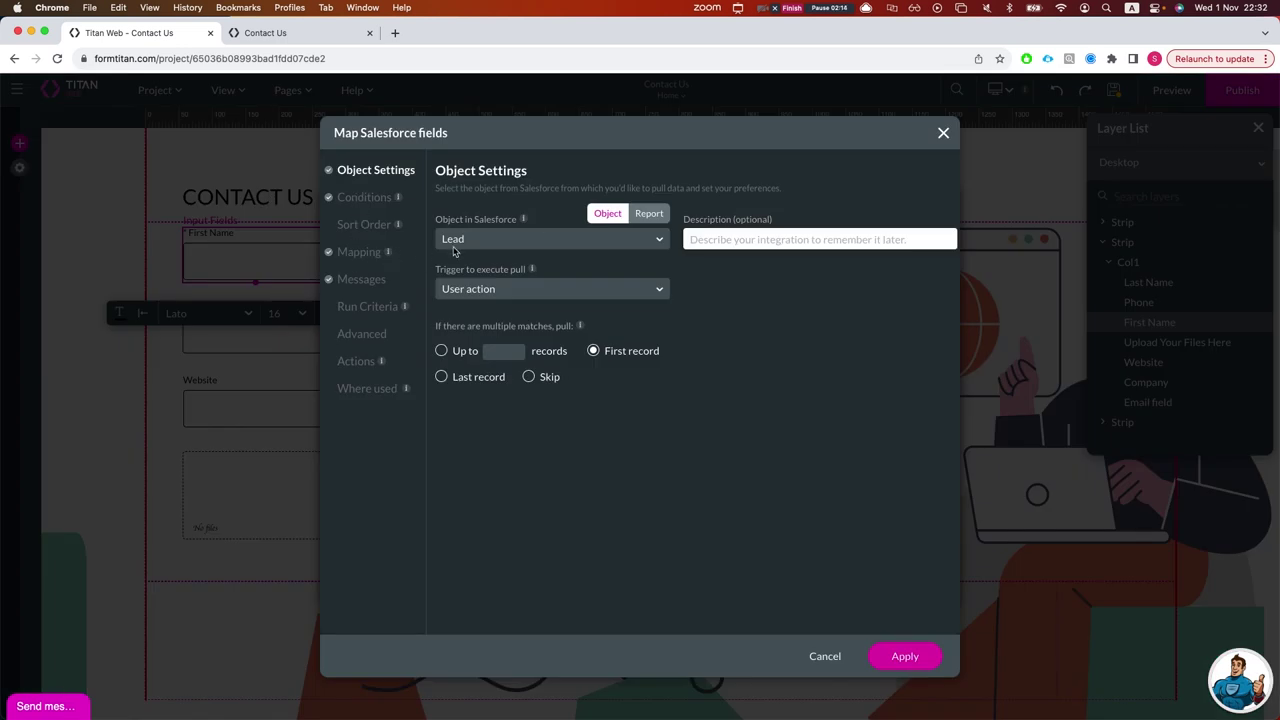
pyautogui.click(943, 133)
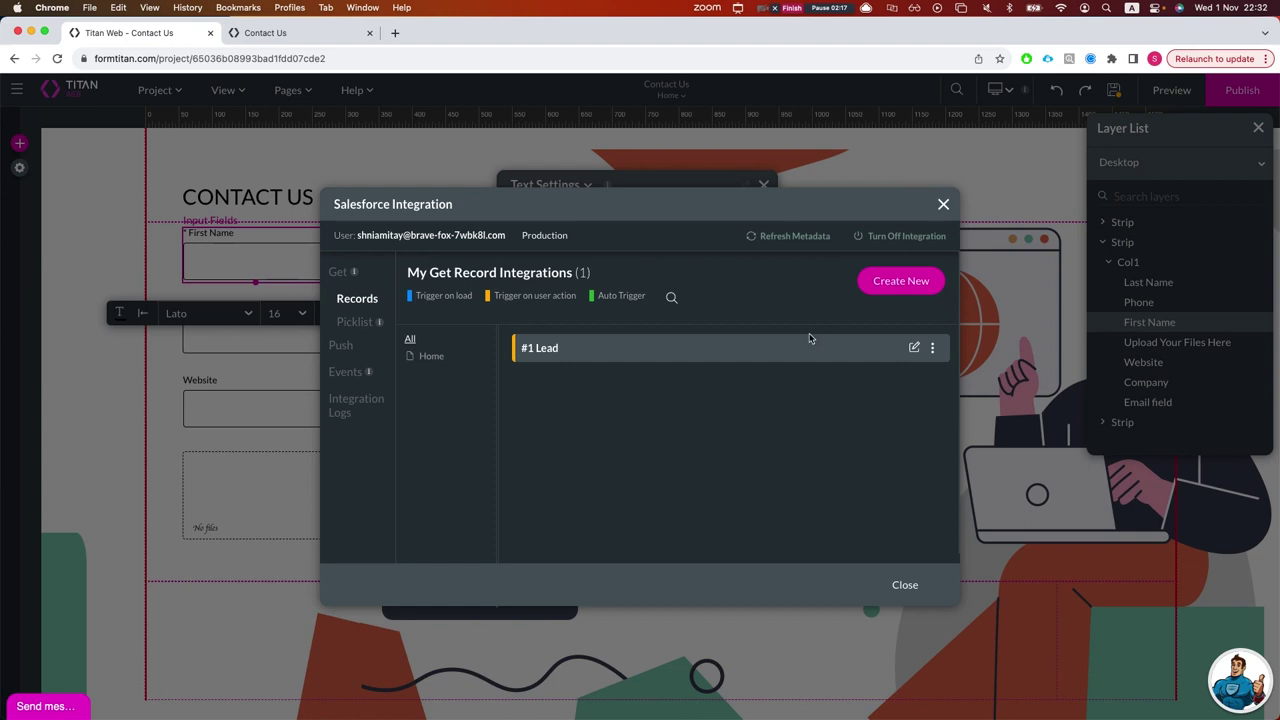
pyautogui.click(943, 204)
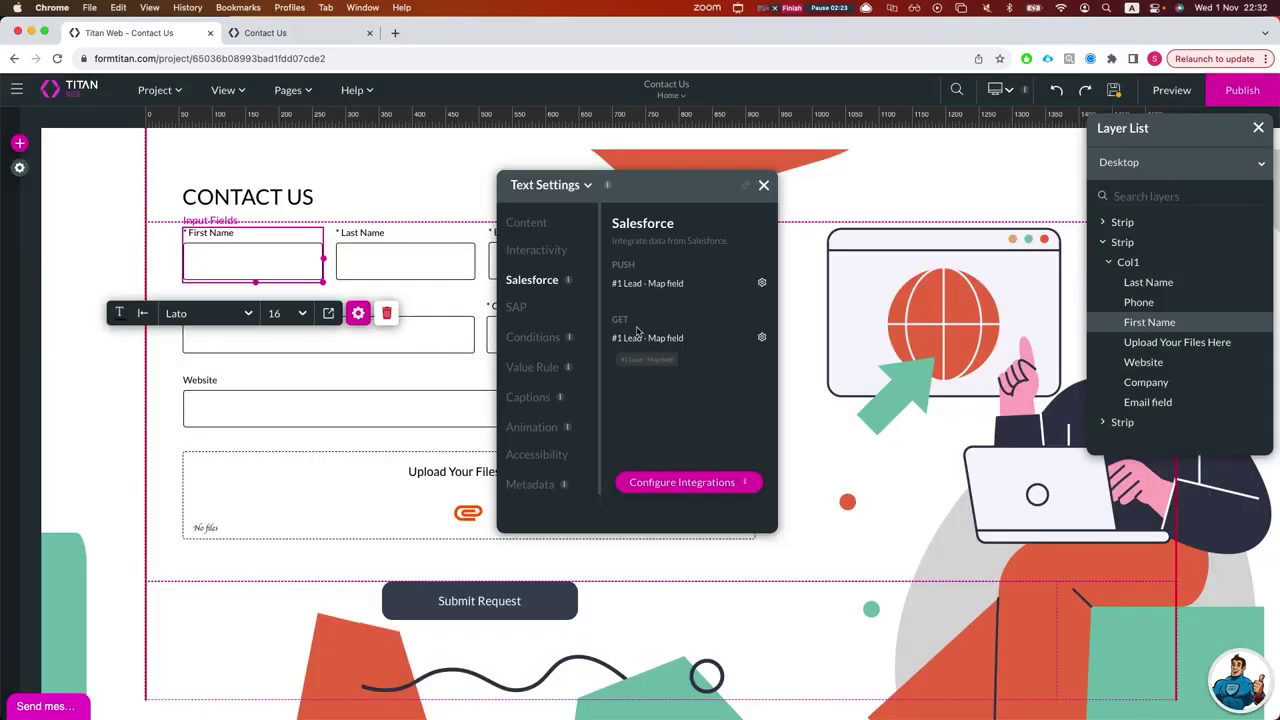
pyautogui.moveTo(685, 284); pyautogui.dragTo(650, 288)
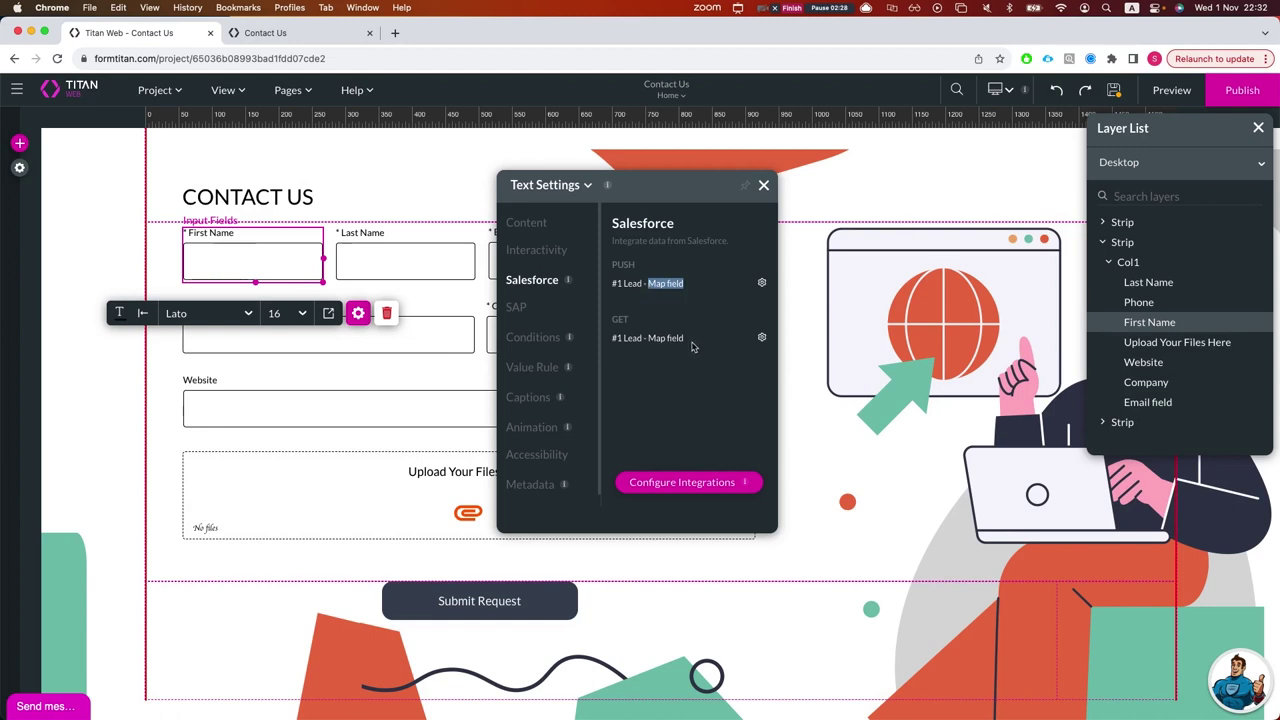
pyautogui.moveTo(686, 338); pyautogui.dragTo(650, 344)
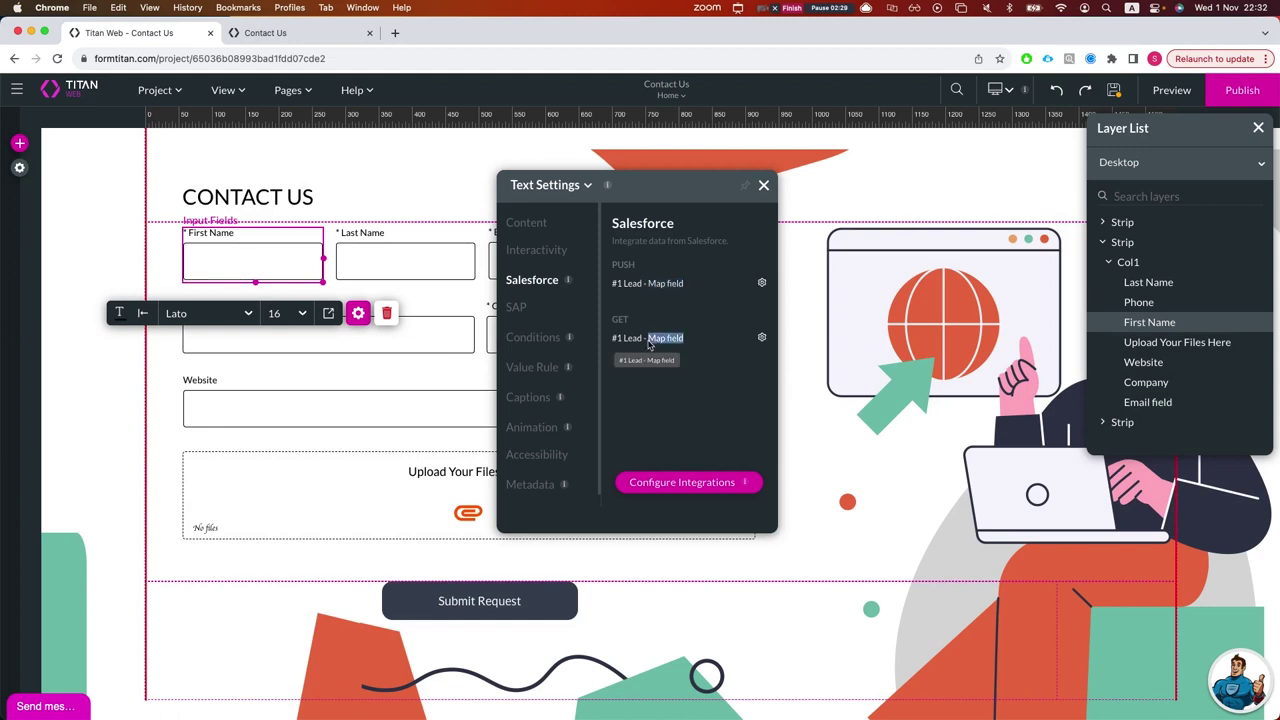
pyautogui.click(763, 187)
# - Check how the Email field is used in Salesforce integrations and inspect the Lead Get integration that uses it as a condition
pyautogui.click(700, 262)
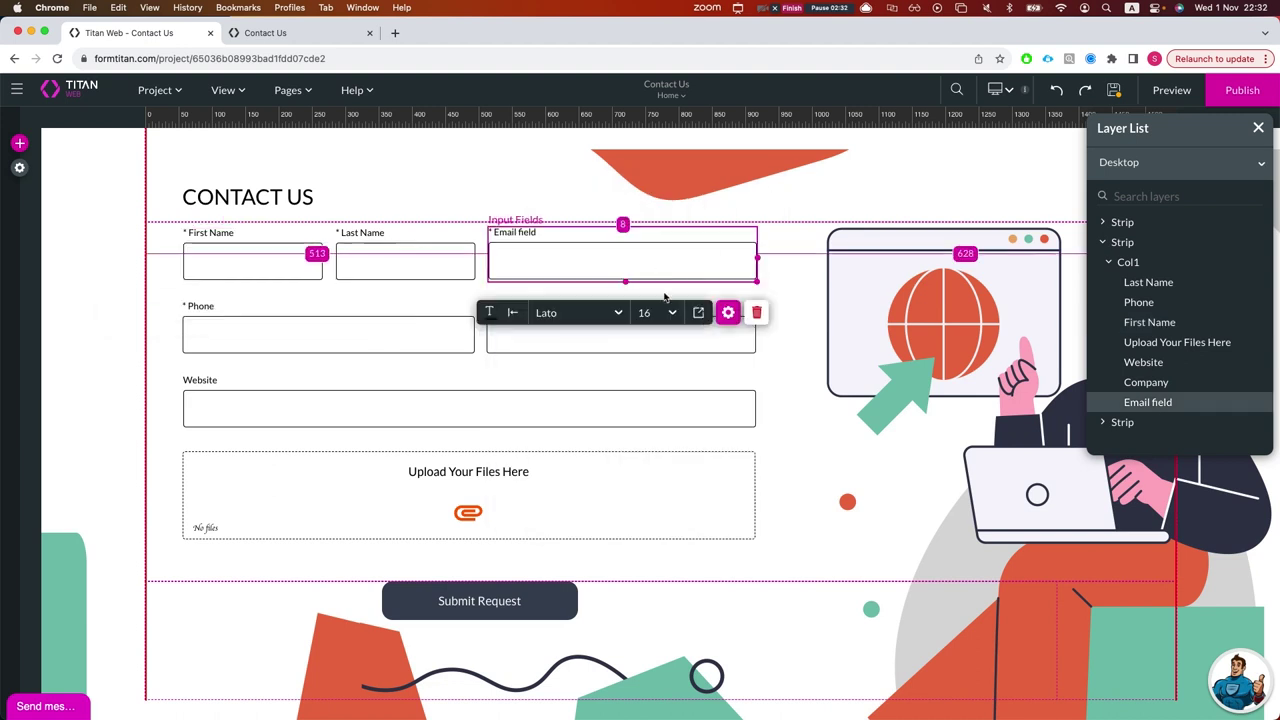
pyautogui.click(729, 312)
pyautogui.click(522, 286)
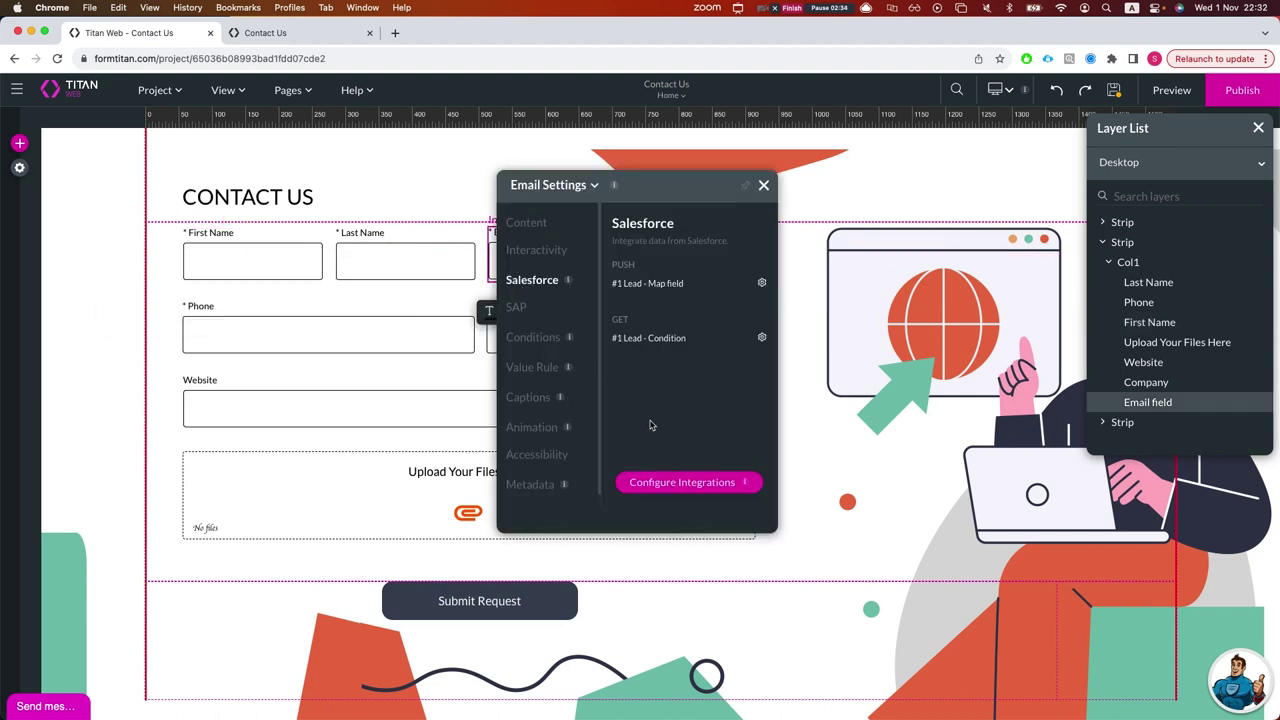
pyautogui.moveTo(687, 338); pyautogui.dragTo(652, 343)
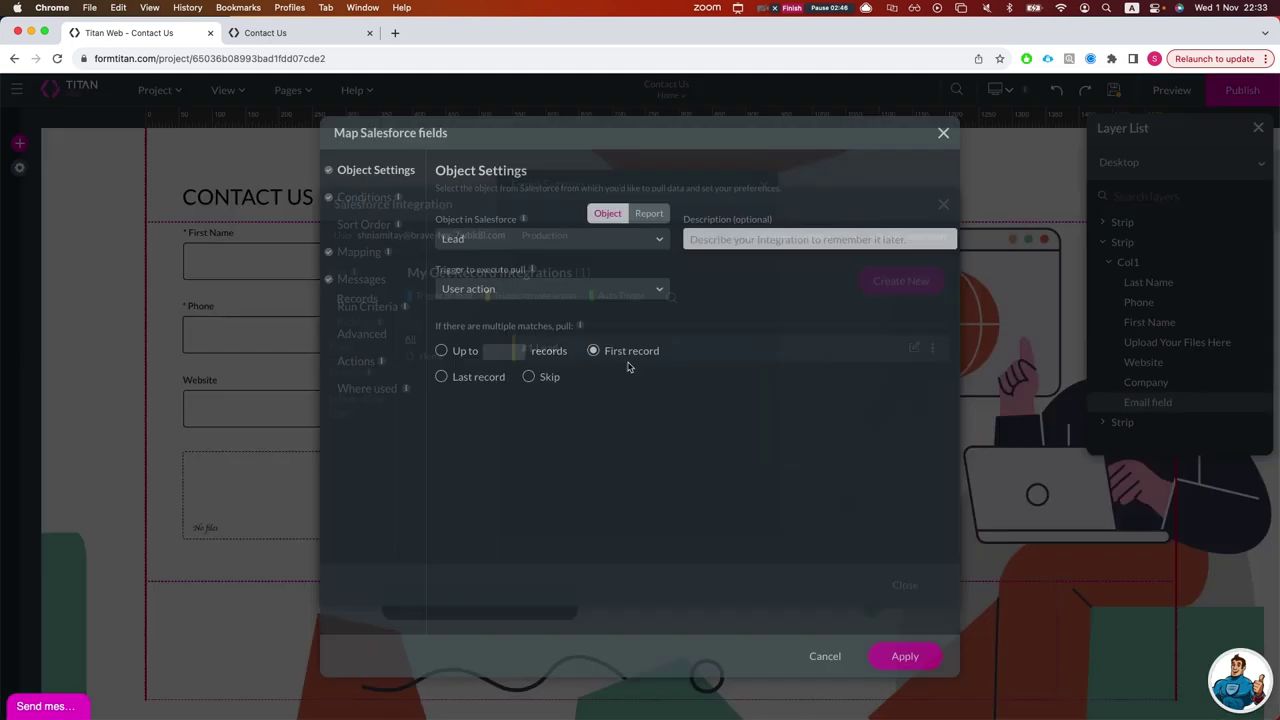
pyautogui.click(762, 338)
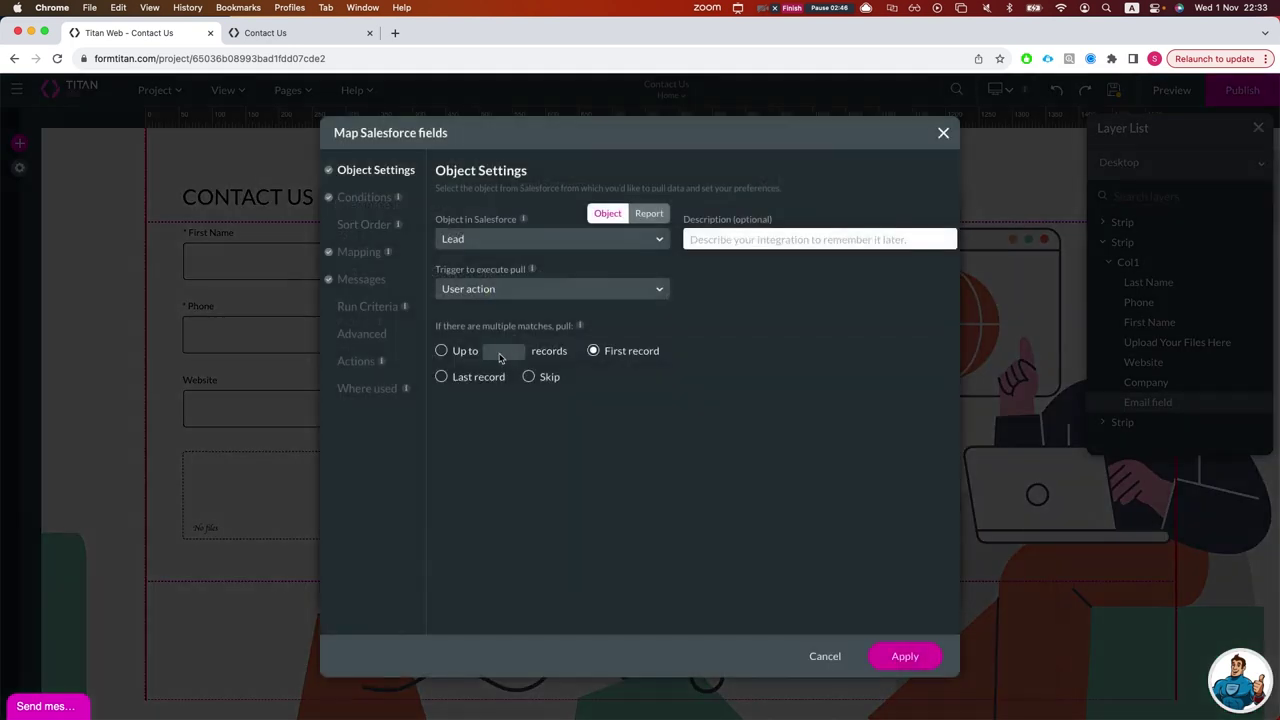
pyautogui.click(945, 133)
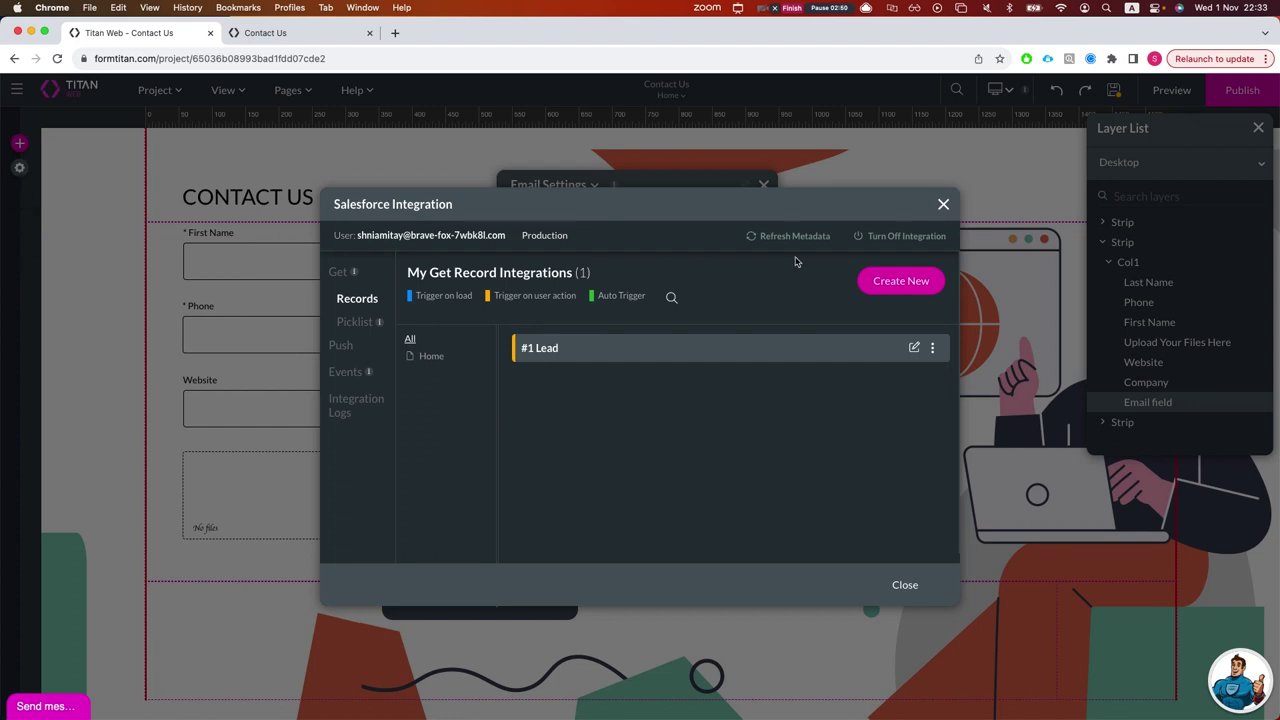
# - Open the Lead Get integration from the project settings, review its trigger options and where it is used, then close it
pyautogui.click(943, 204)
pyautogui.click(18, 167)
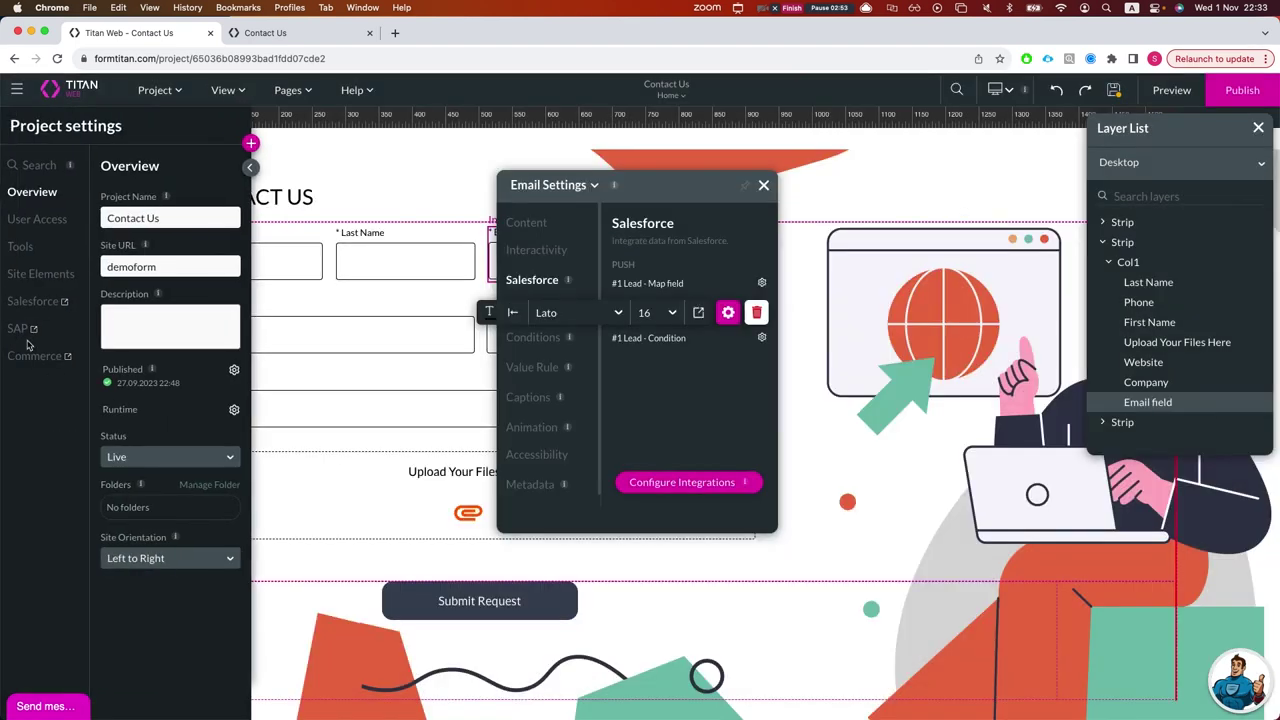
pyautogui.click(24, 303)
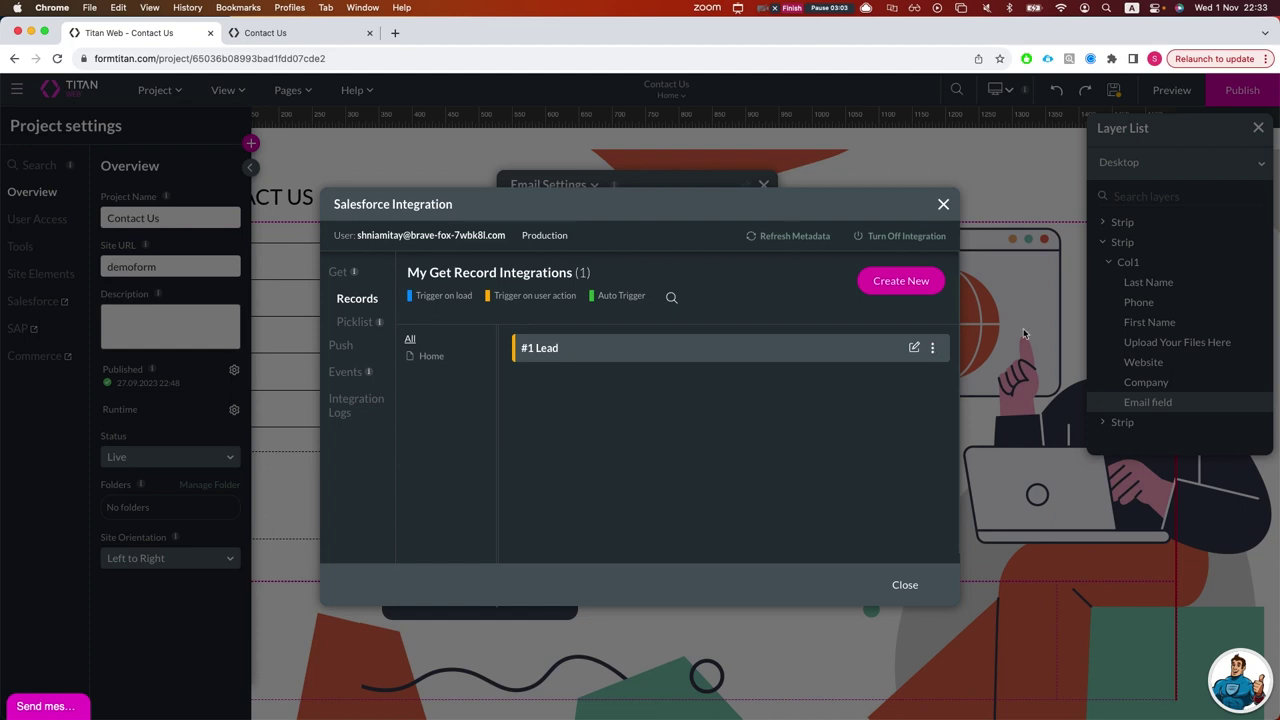
pyautogui.click(914, 347)
pyautogui.click(528, 288)
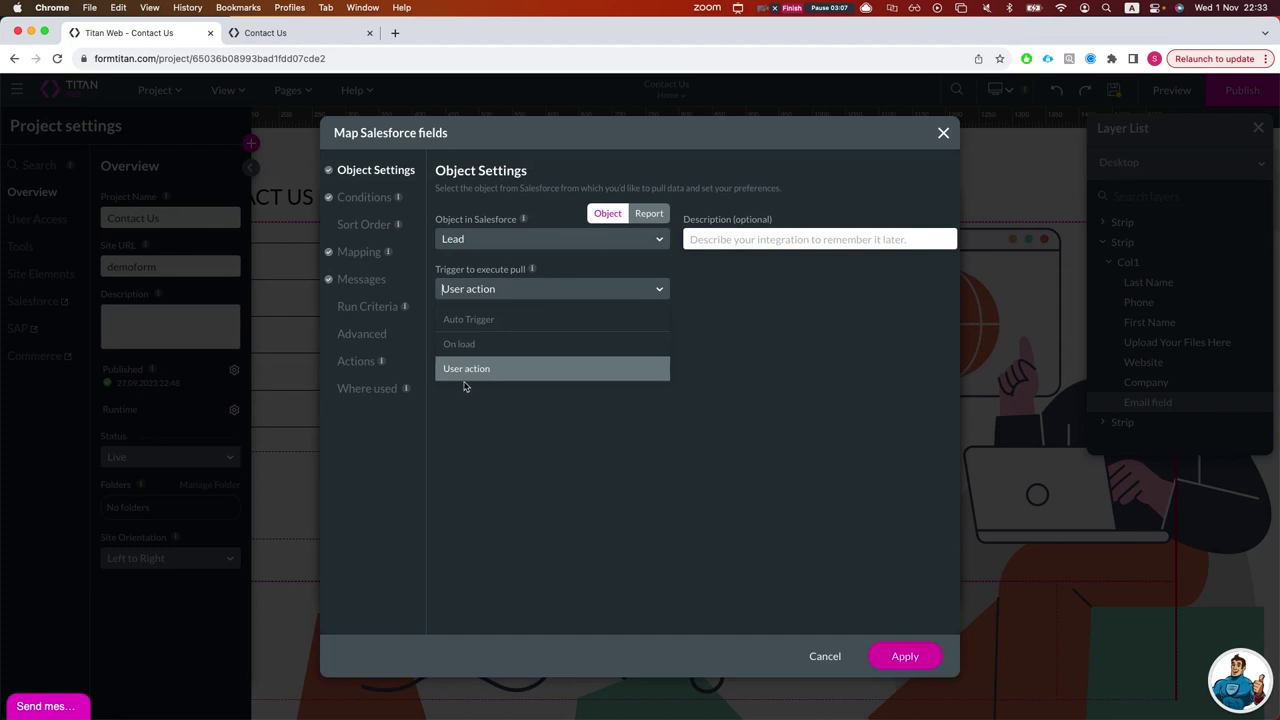
pyautogui.click(802, 362)
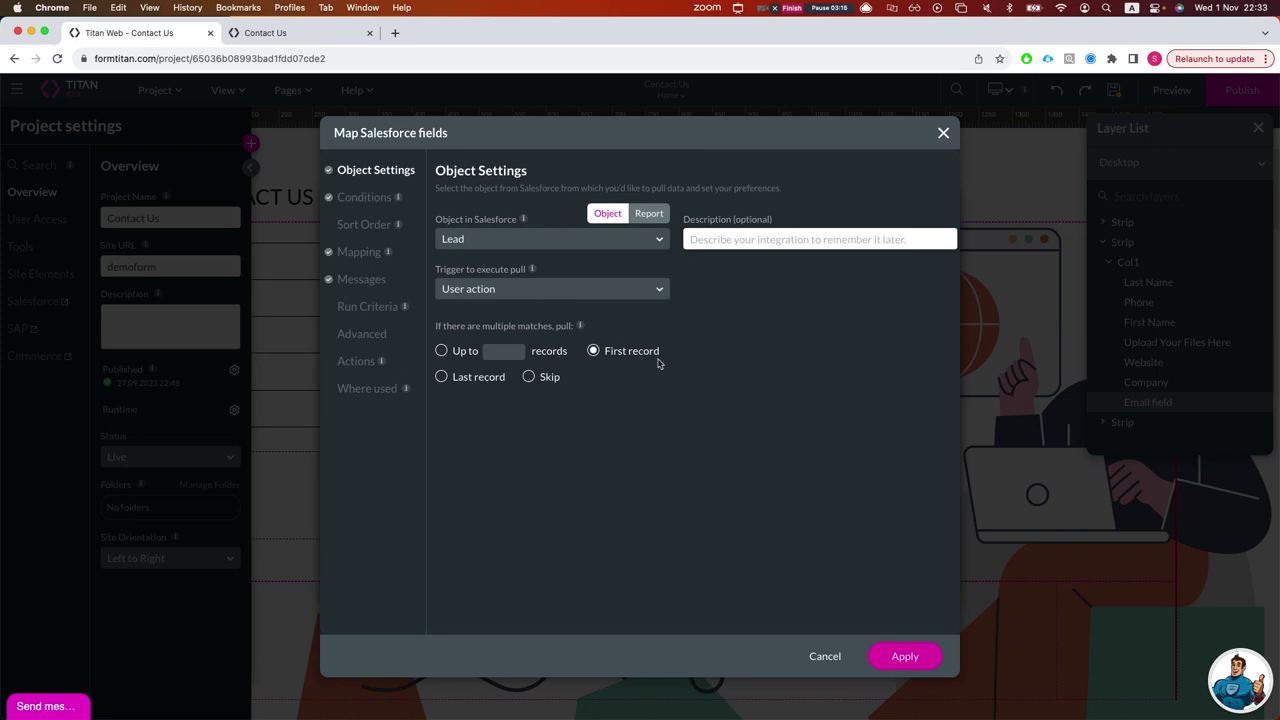
pyautogui.click(376, 389)
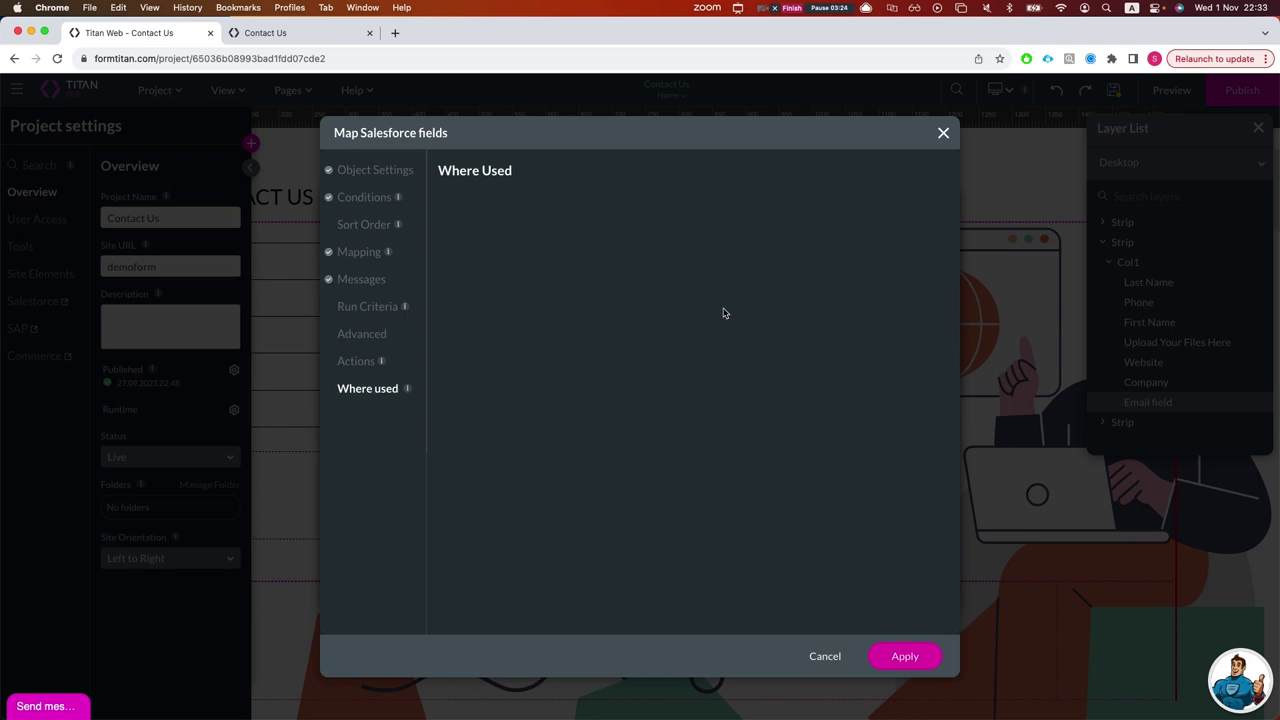
pyautogui.click(941, 134)
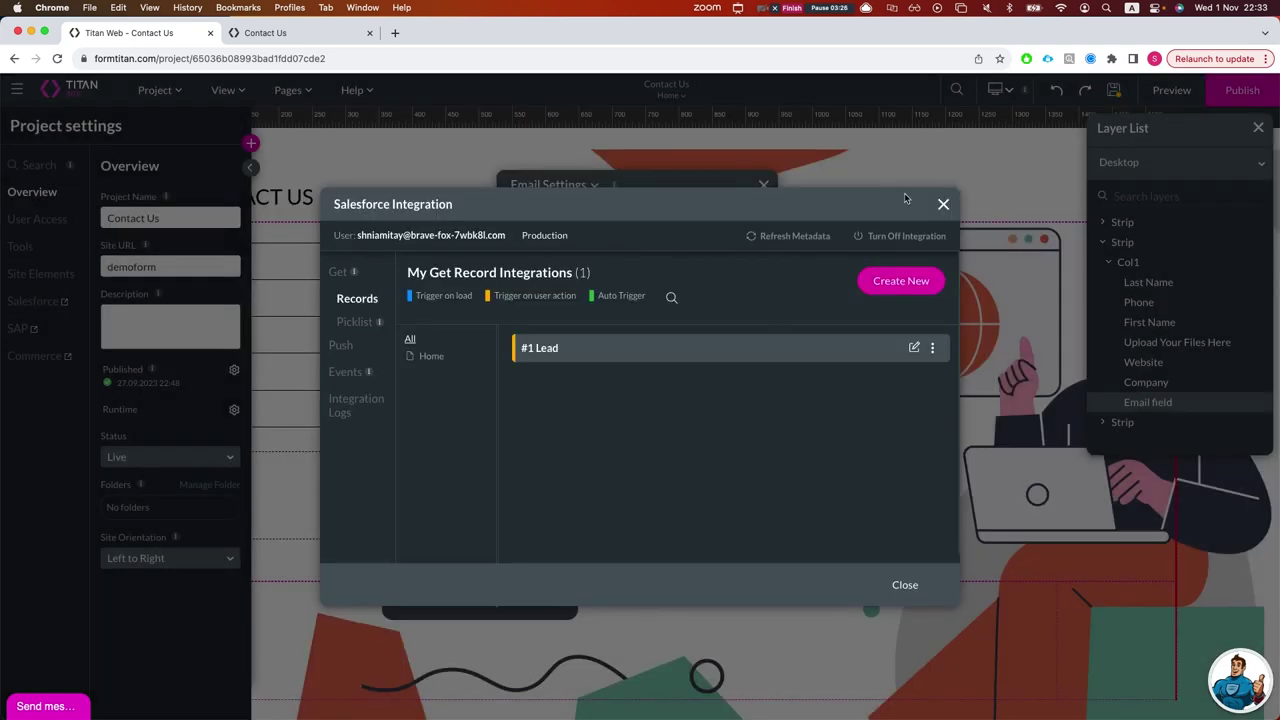
pyautogui.click(943, 204)
pyautogui.click(288, 91)
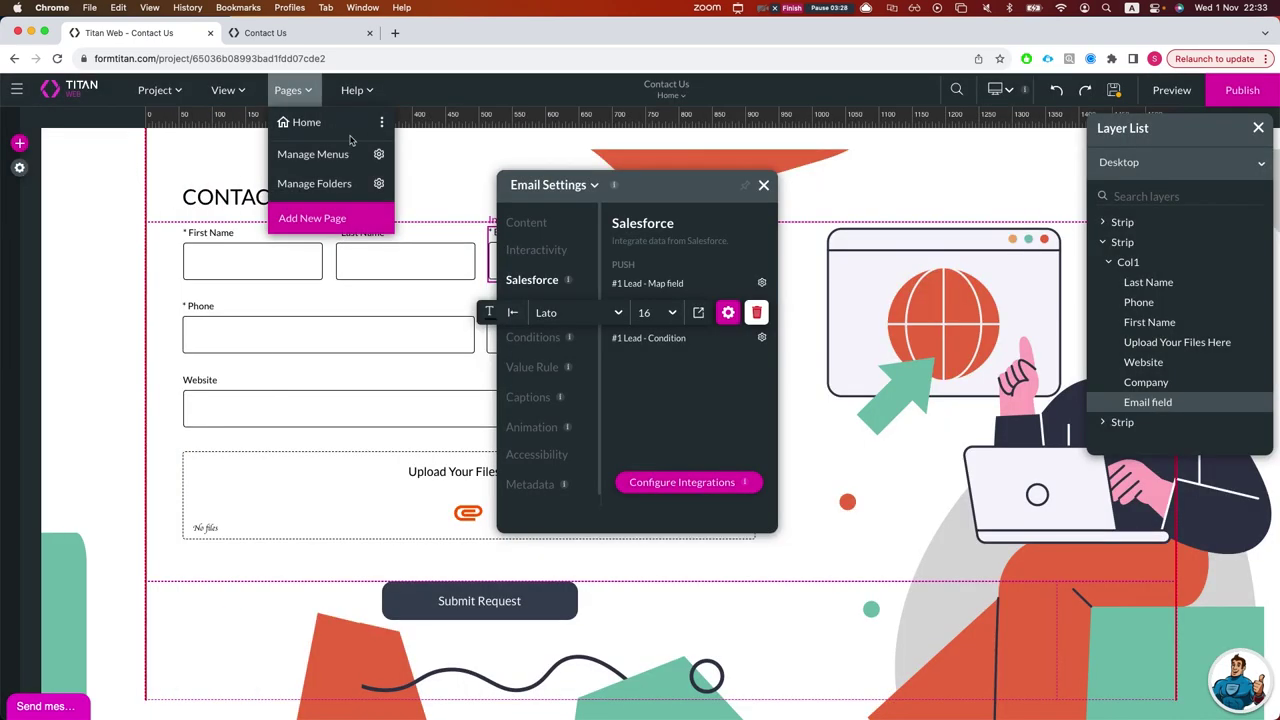
# - Add a Salesforce Action running #1 Lead (get) to the Then branch of the Email field's condition rule and apply it
pyautogui.click(763, 184)
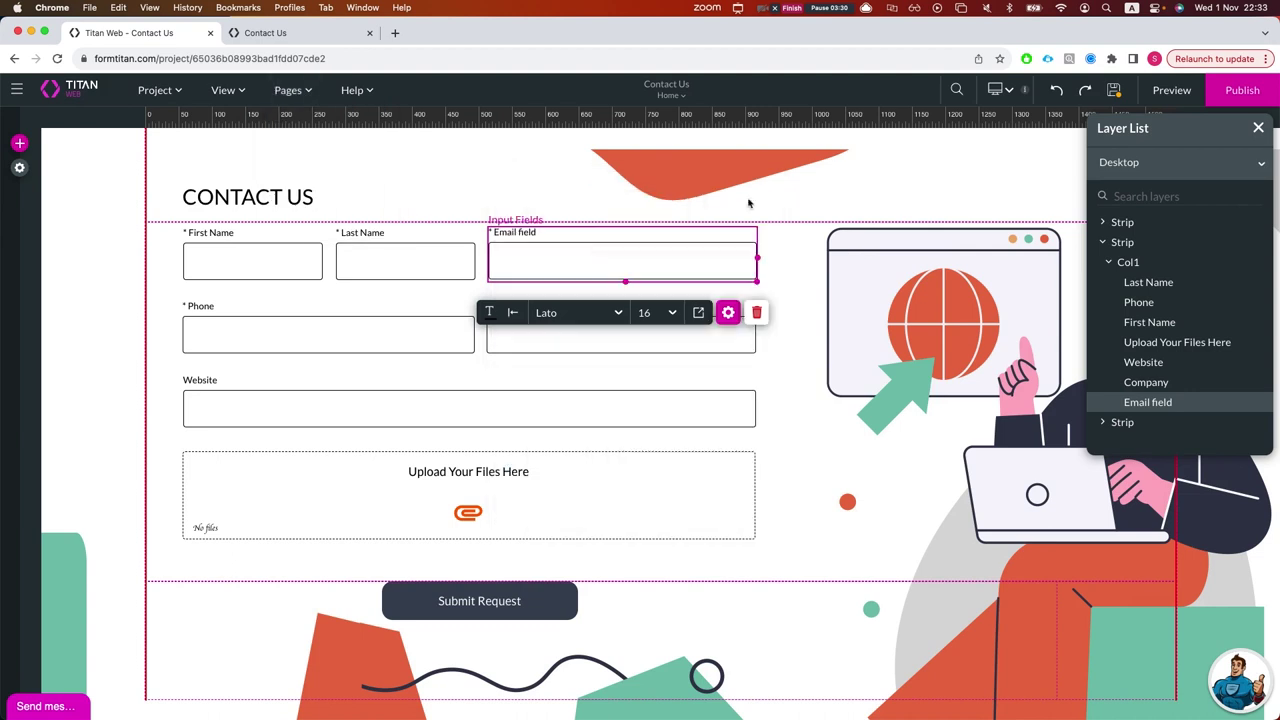
pyautogui.click(728, 312)
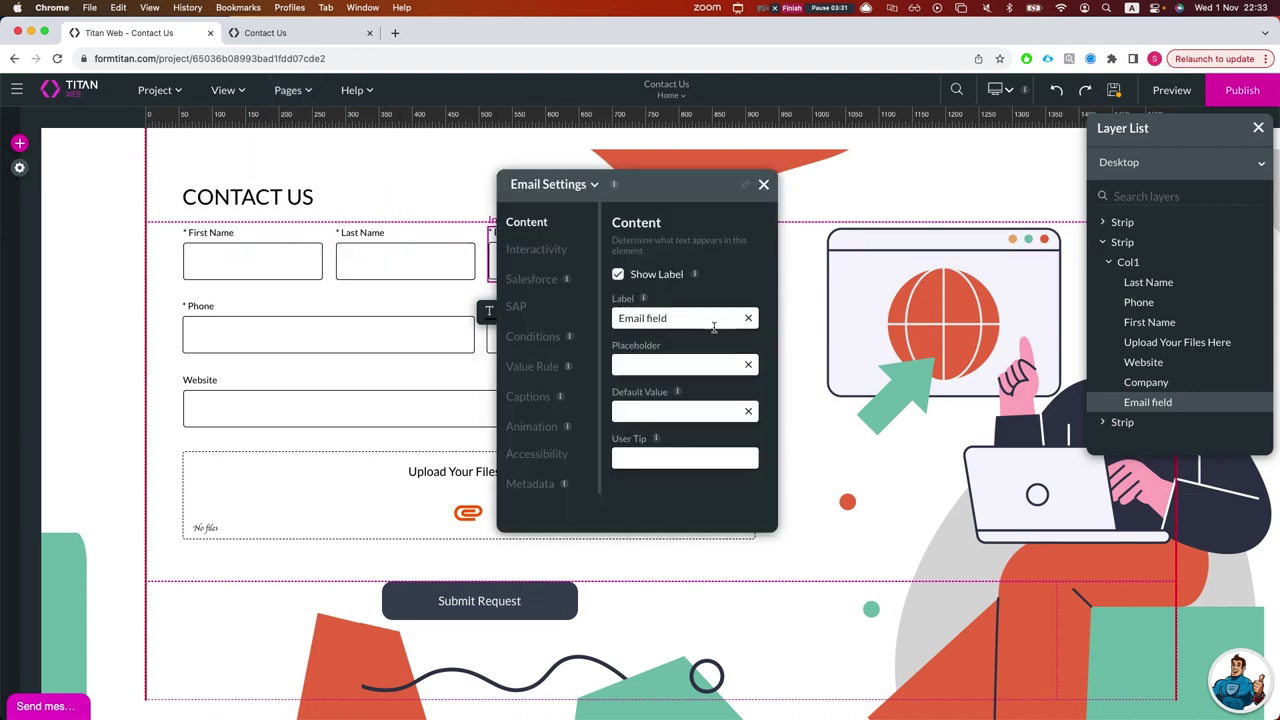
pyautogui.click(533, 337)
pyautogui.click(700, 481)
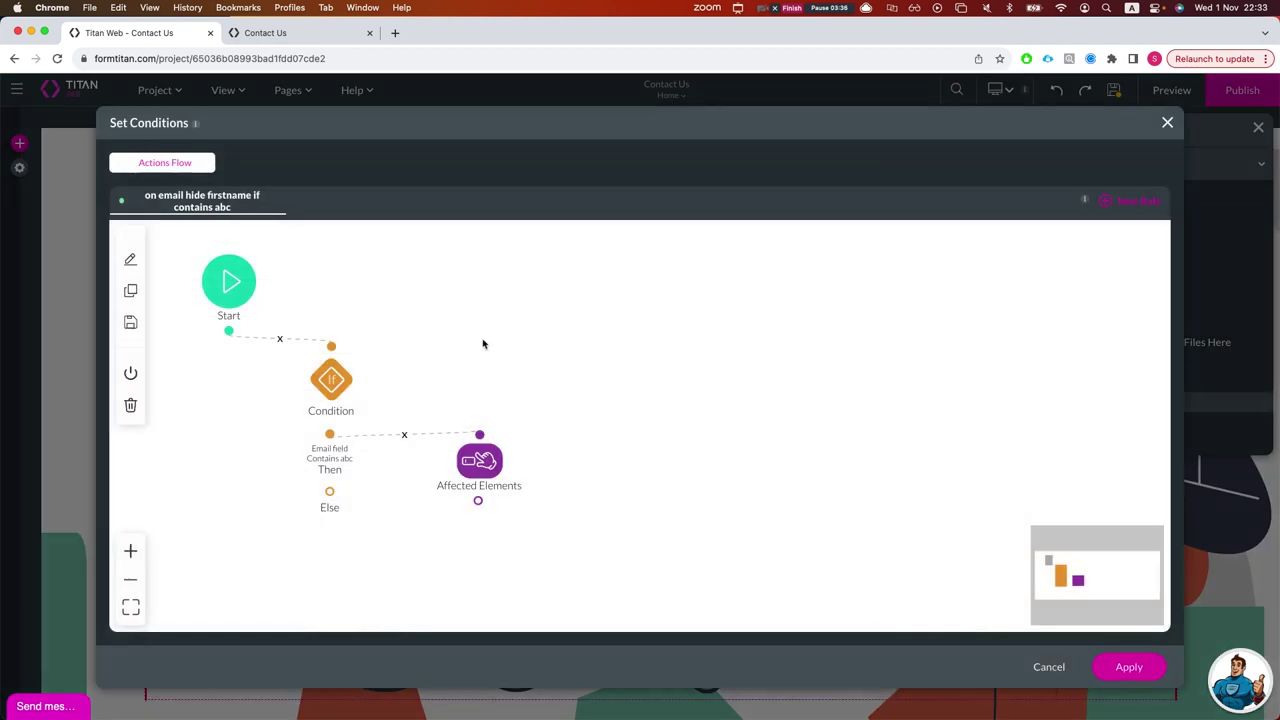
pyautogui.click(346, 437)
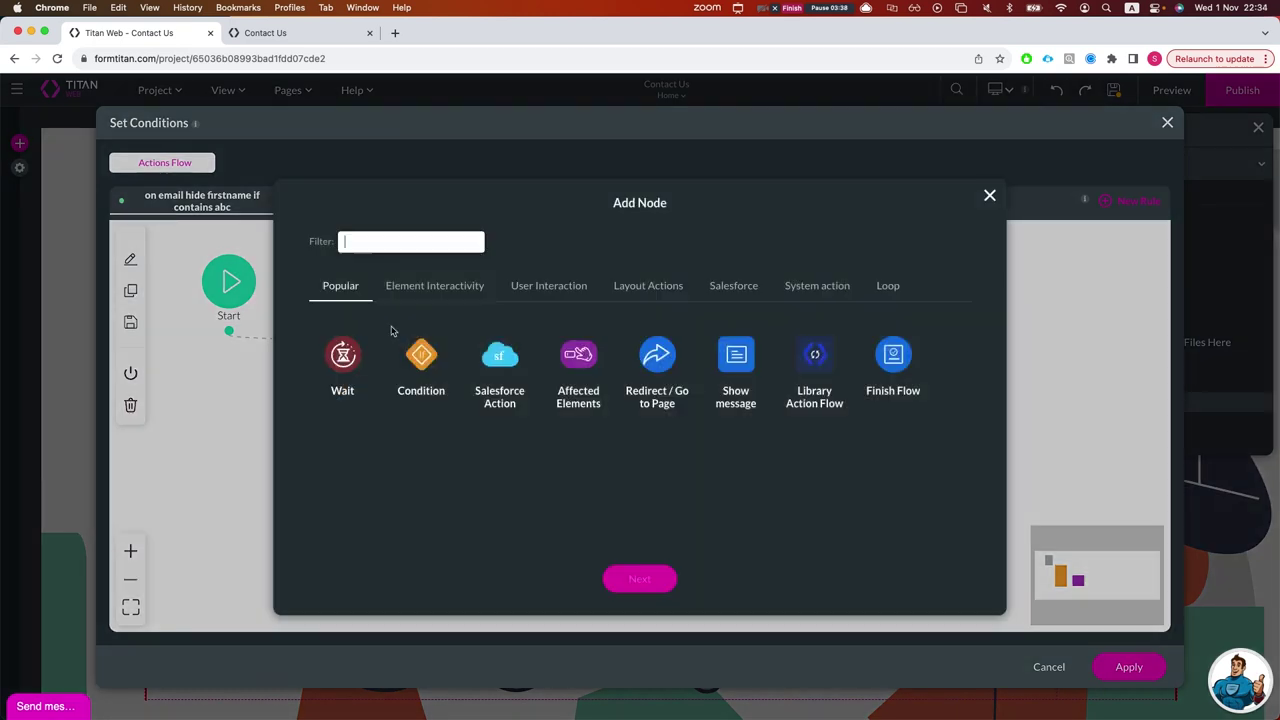
pyautogui.click(510, 365)
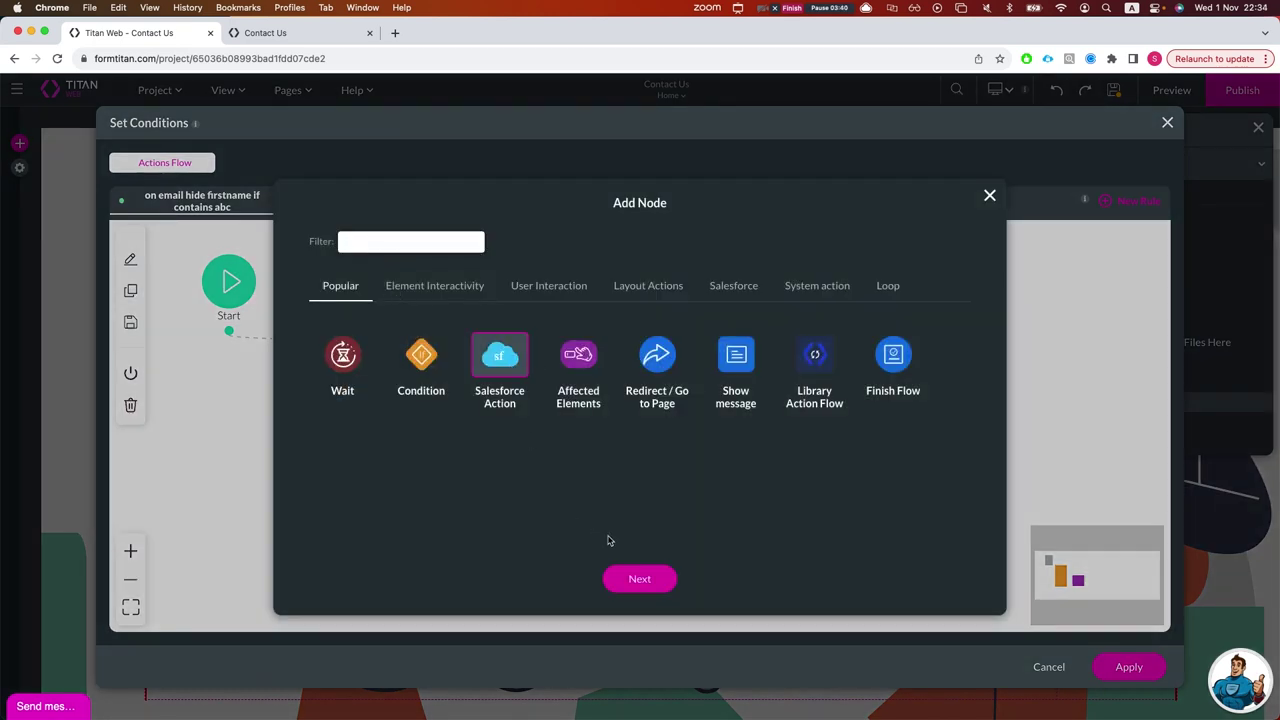
pyautogui.click(640, 577)
pyautogui.click(474, 306)
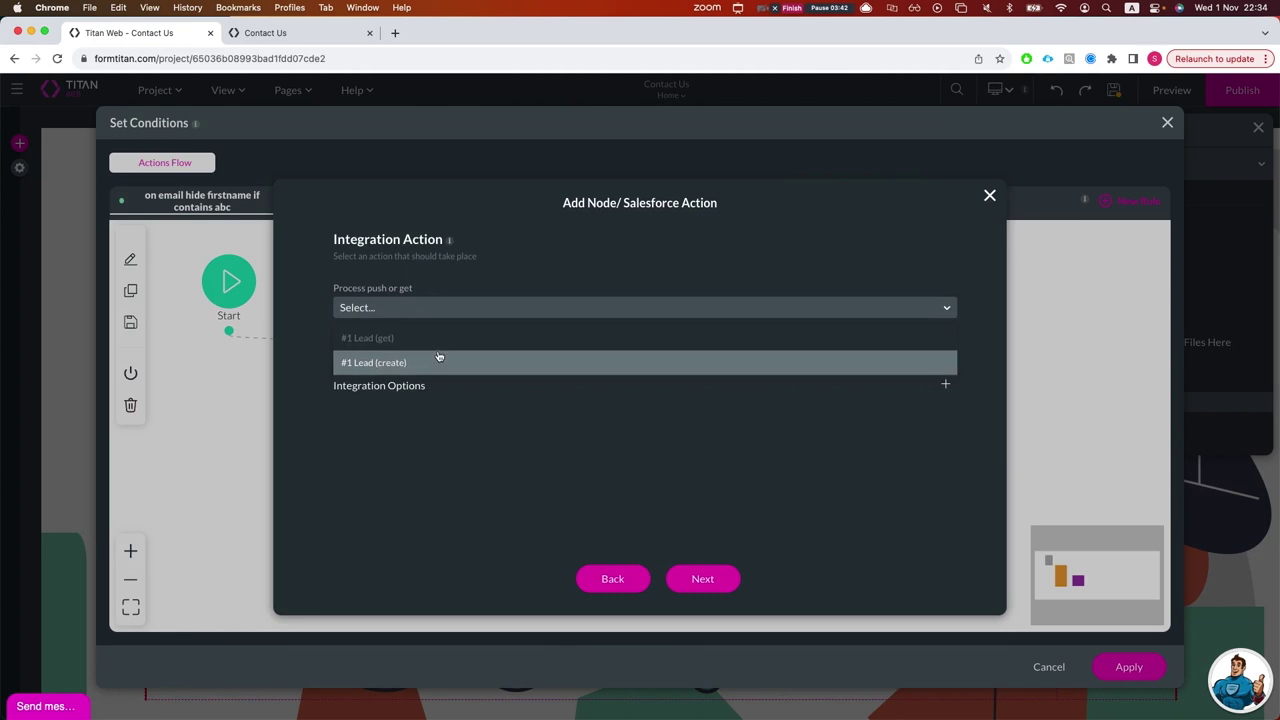
pyautogui.click(444, 338)
pyautogui.click(716, 572)
pyautogui.click(714, 578)
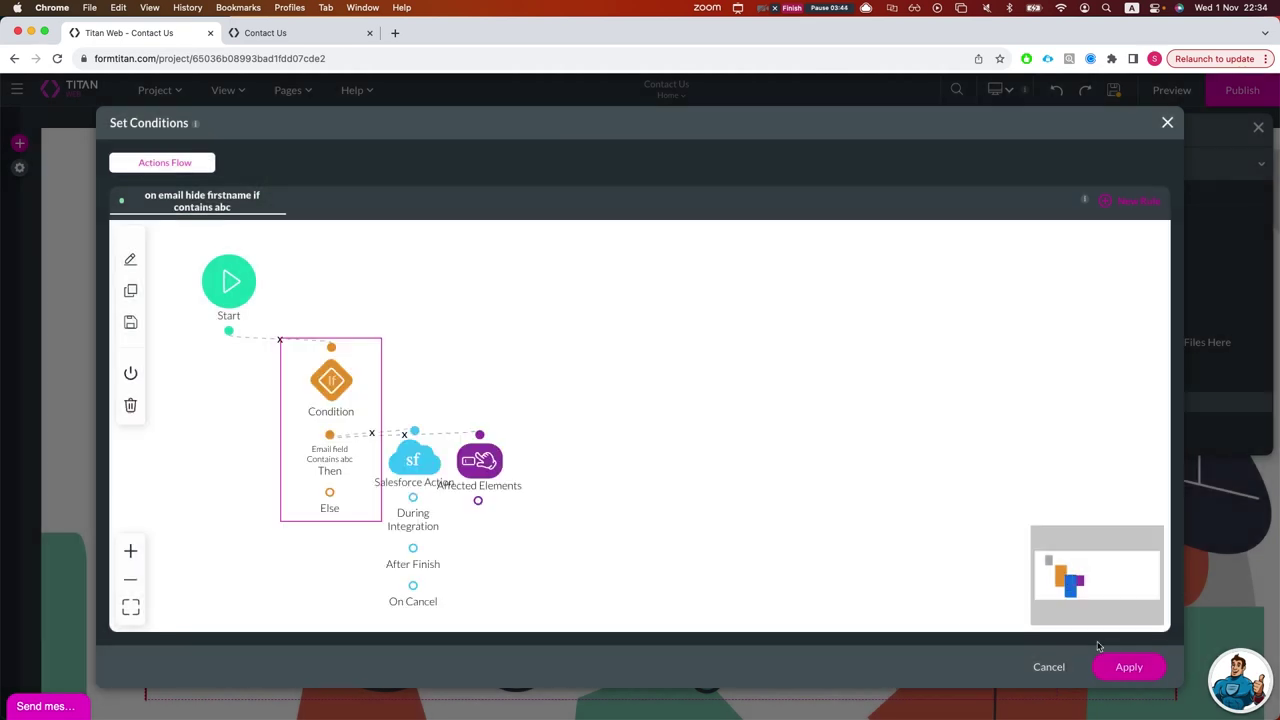
pyautogui.click(1129, 666)
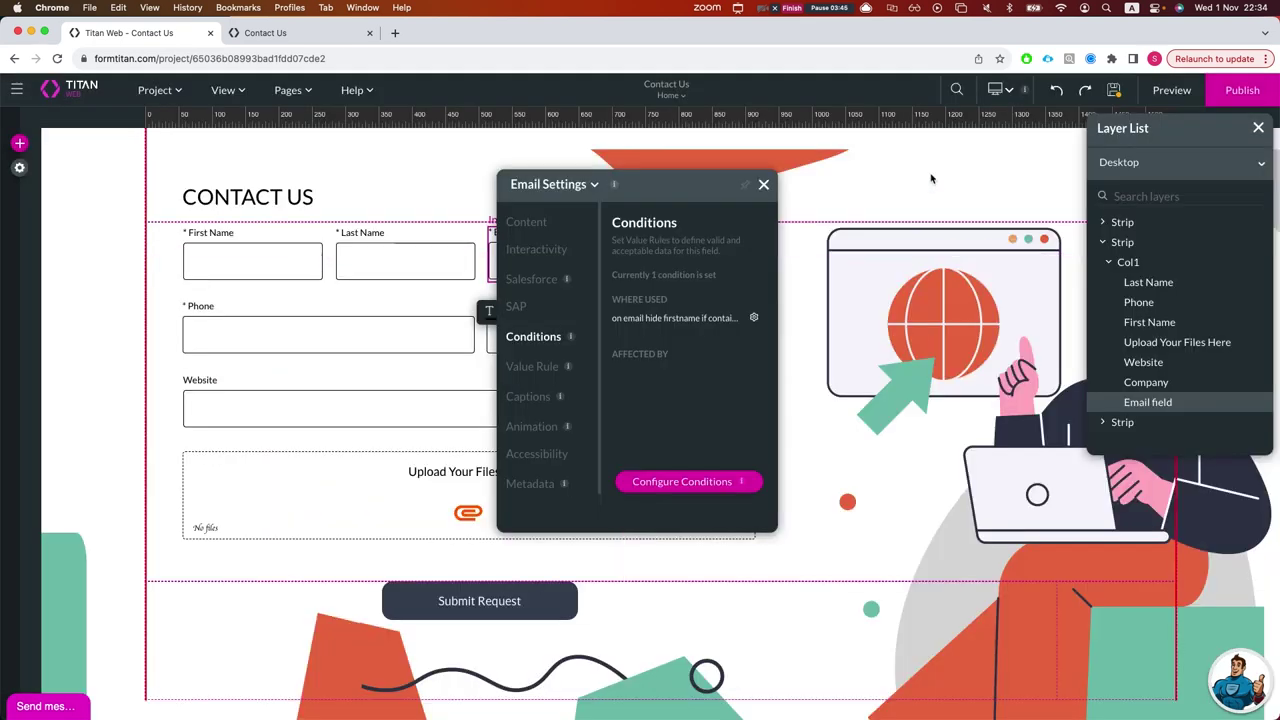
# - Reopen the Lead Get integration from the project's Salesforce settings and check where it is used
pyautogui.click(19, 167)
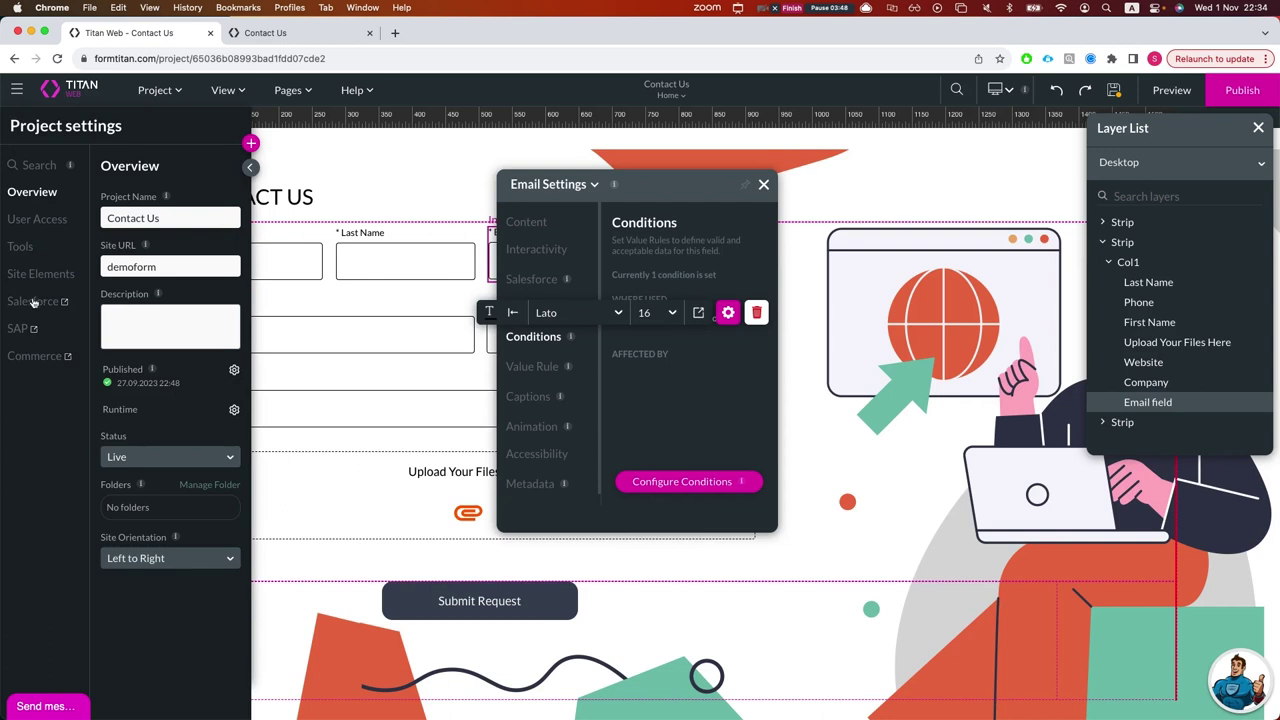
pyautogui.click(33, 301)
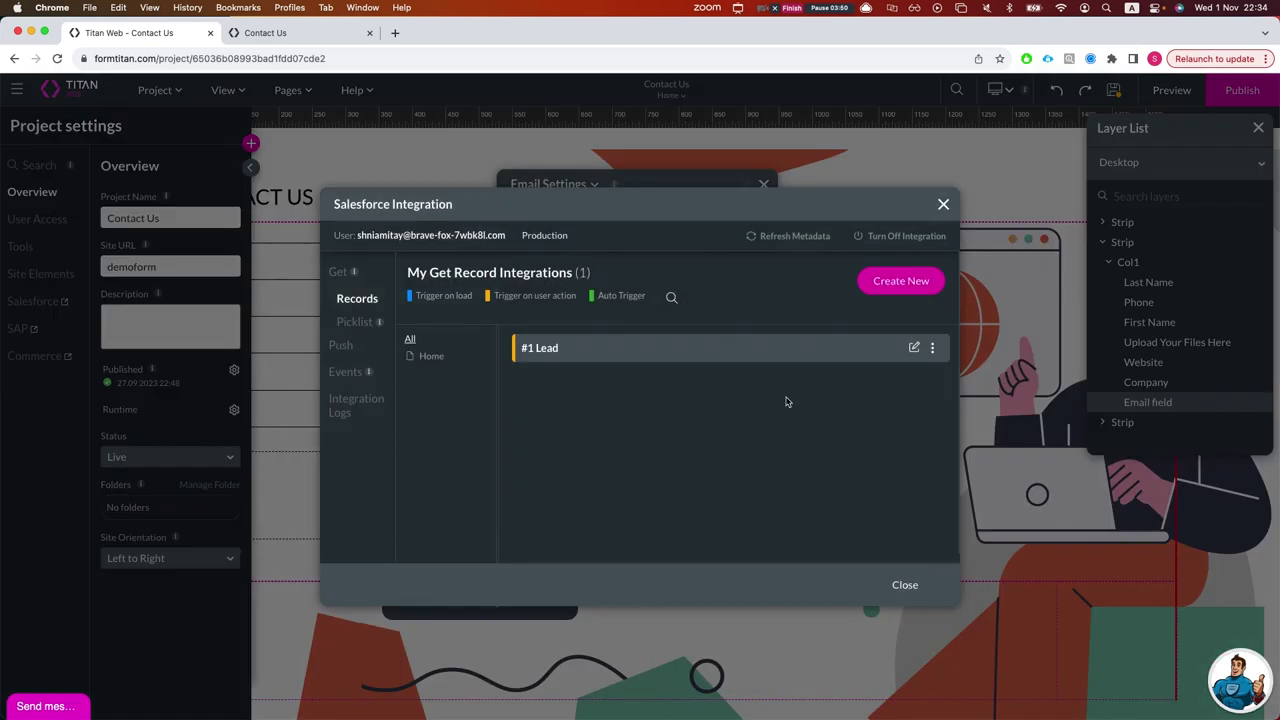
pyautogui.click(914, 347)
pyautogui.click(374, 389)
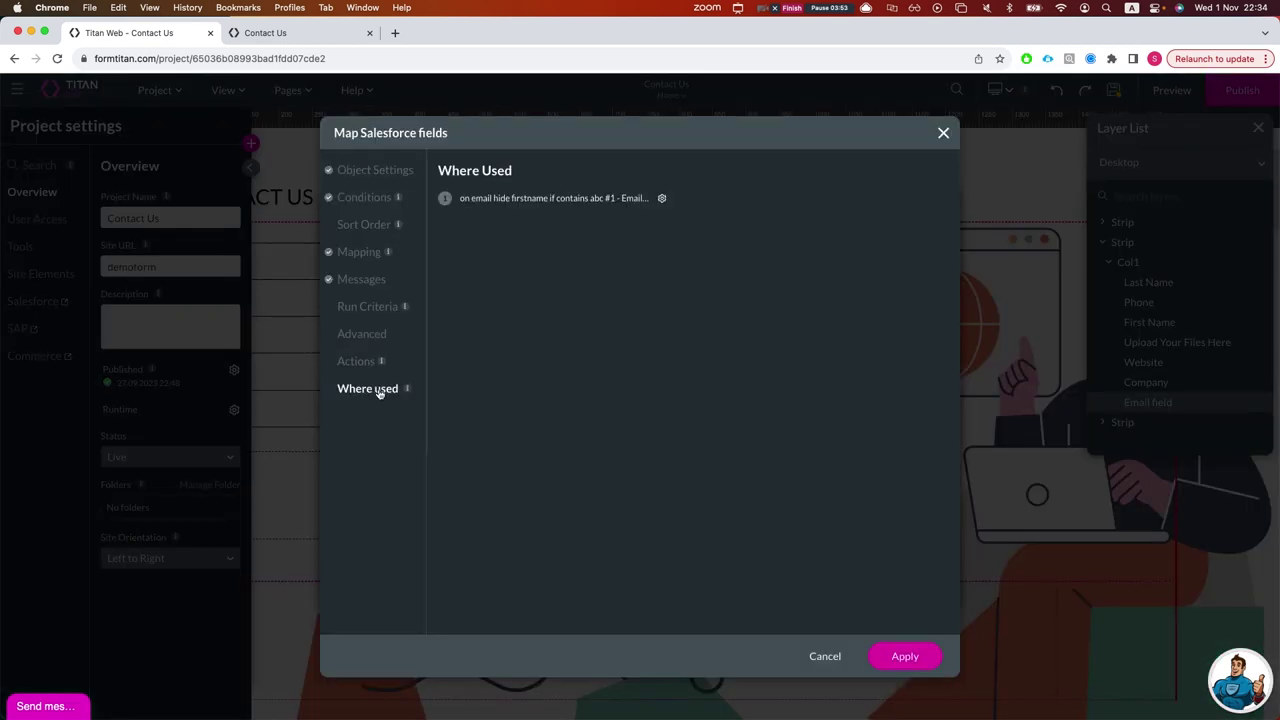
pyautogui.moveTo(490, 197); pyautogui.dragTo(698, 203)
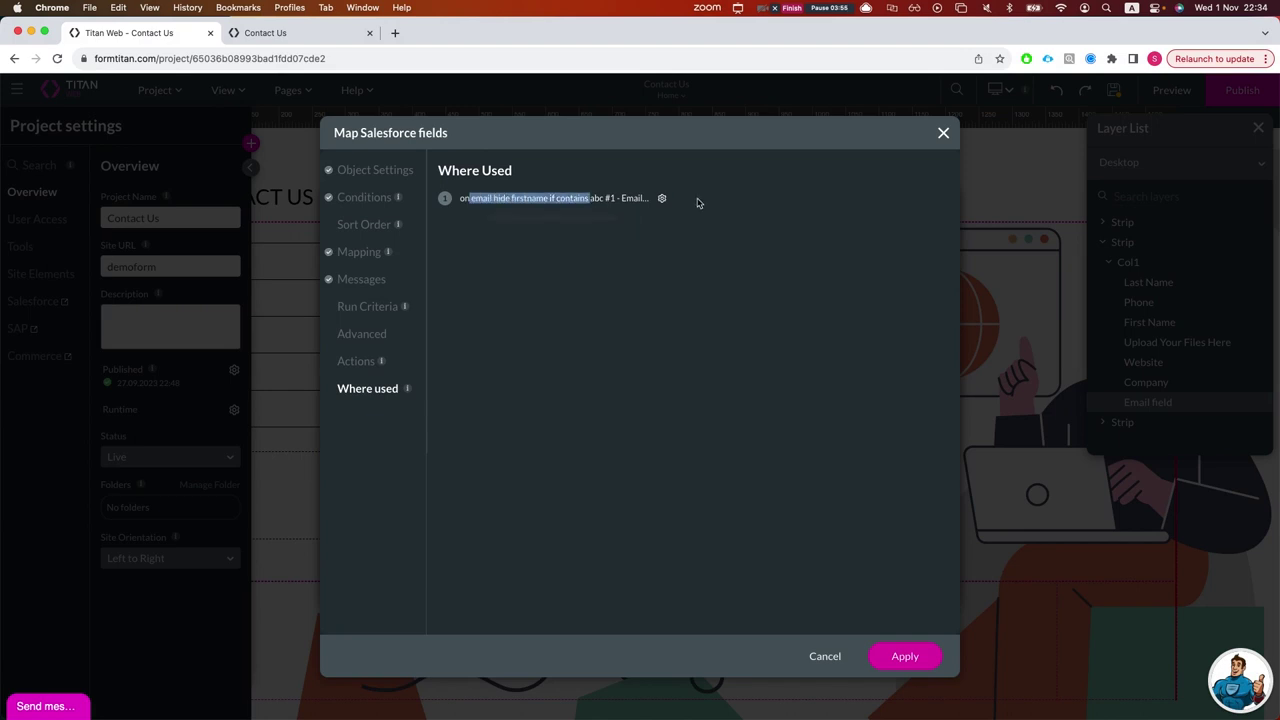
# - Open the rule that uses the Lead Get integration, separate its Affected Elements and Salesforce Action nodes, apply, and leave the integration
pyautogui.click(662, 199)
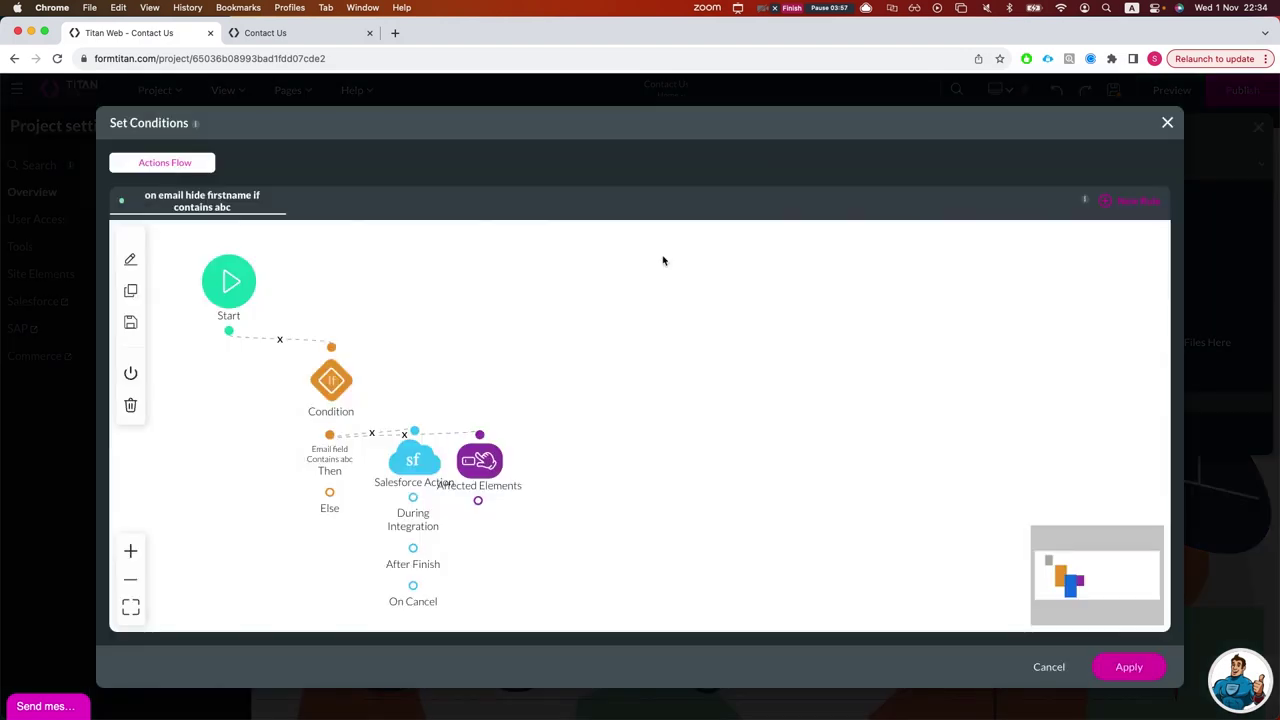
pyautogui.moveTo(511, 475); pyautogui.dragTo(556, 352)
pyautogui.moveTo(418, 465); pyautogui.dragTo(523, 477)
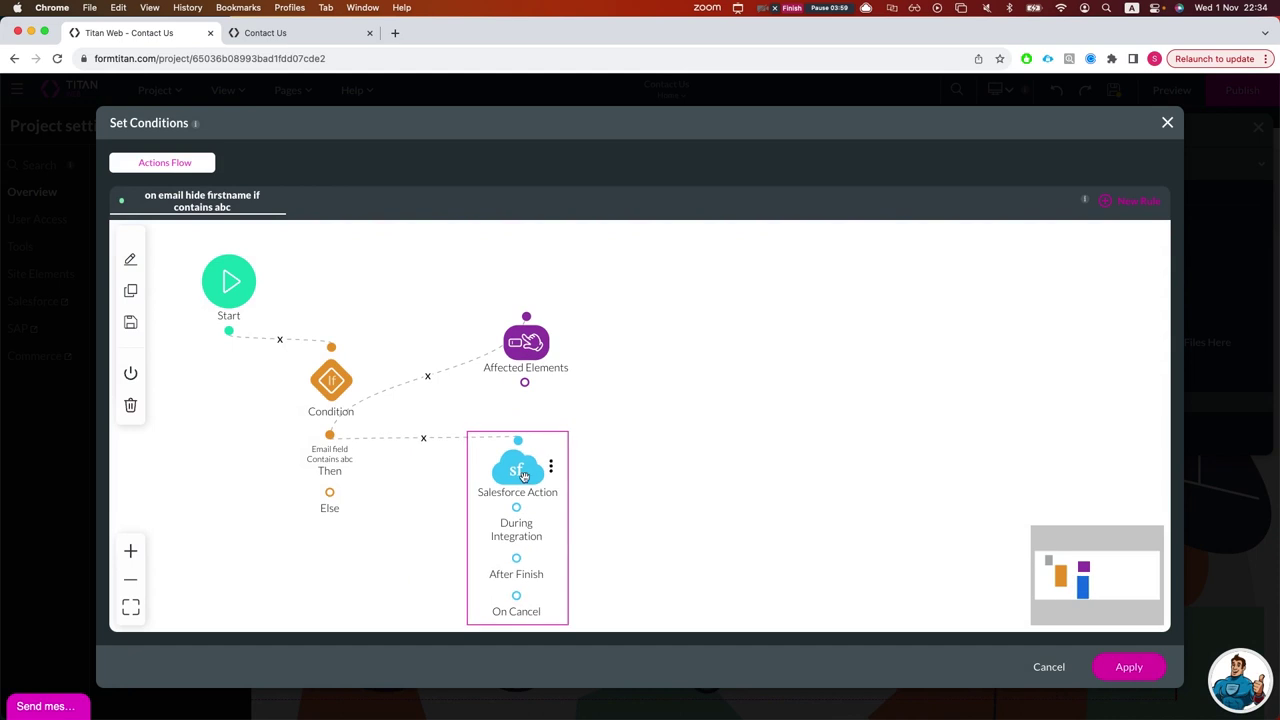
pyautogui.click(1124, 666)
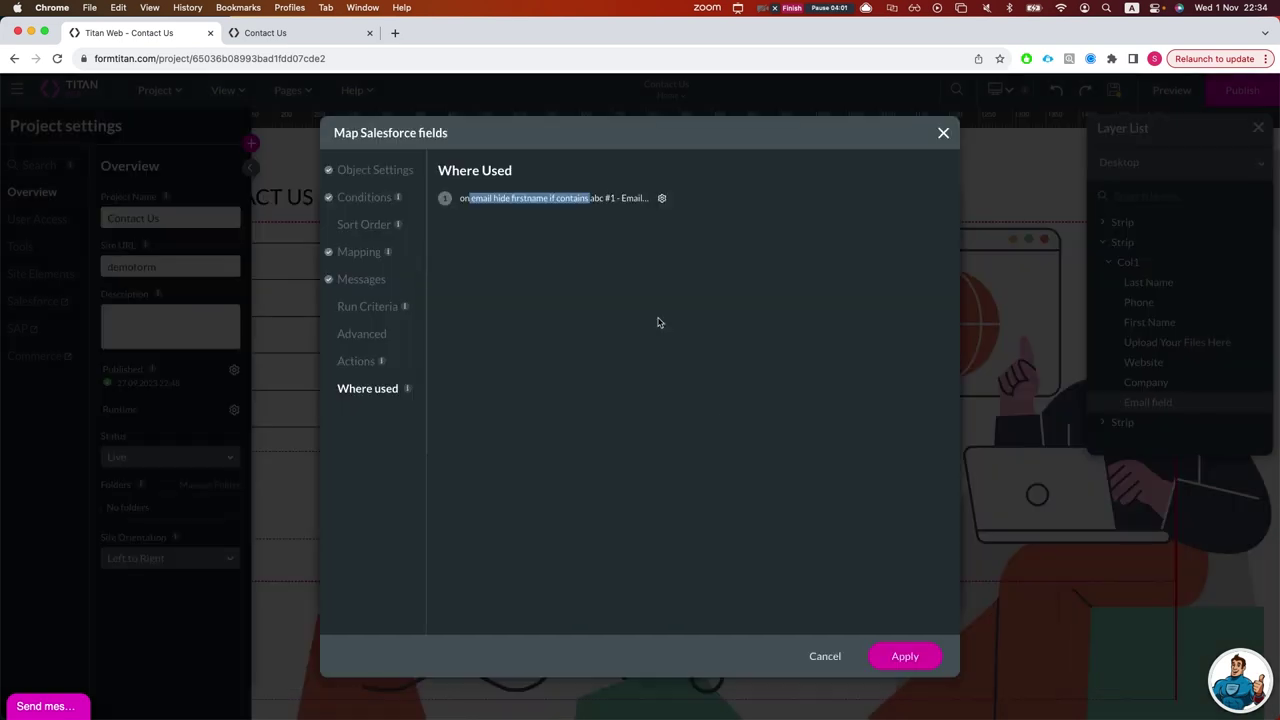
pyautogui.click(799, 621)
pyautogui.click(815, 648)
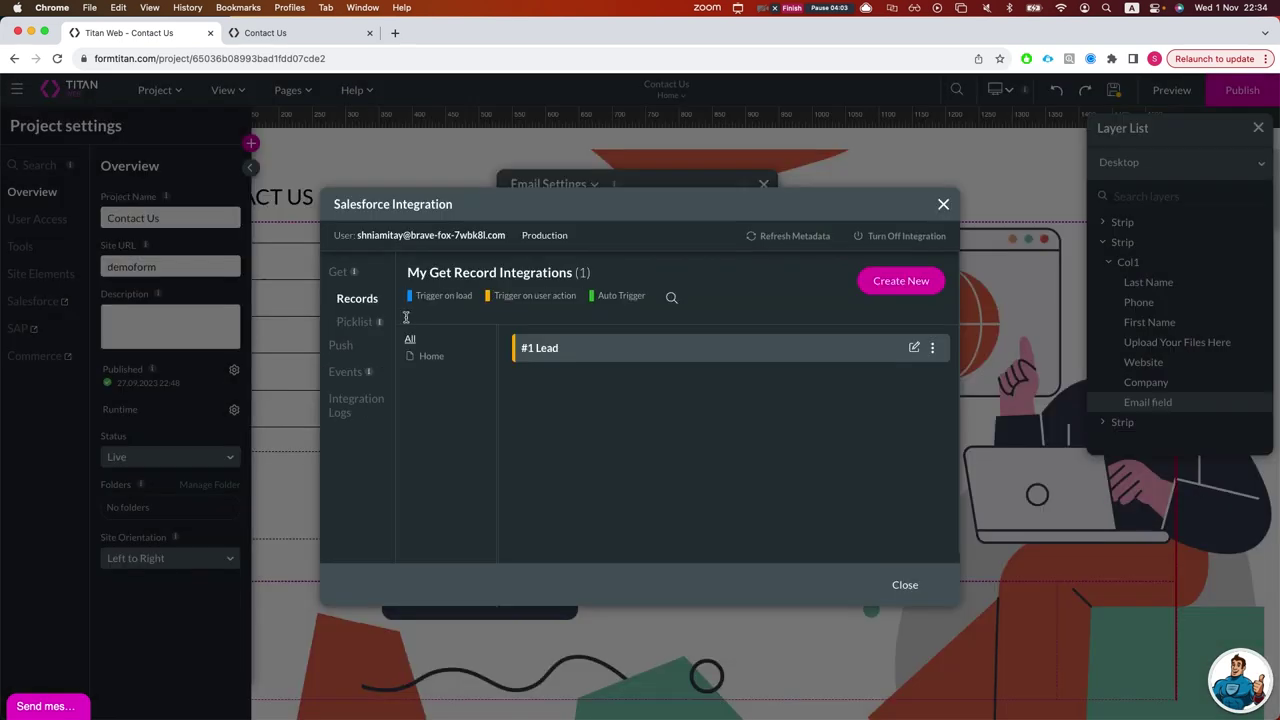
# - Check where the Lead create Push integration is used and inspect the Salesforce Action in the linked button's on-click rule
pyautogui.click(341, 345)
pyautogui.click(913, 348)
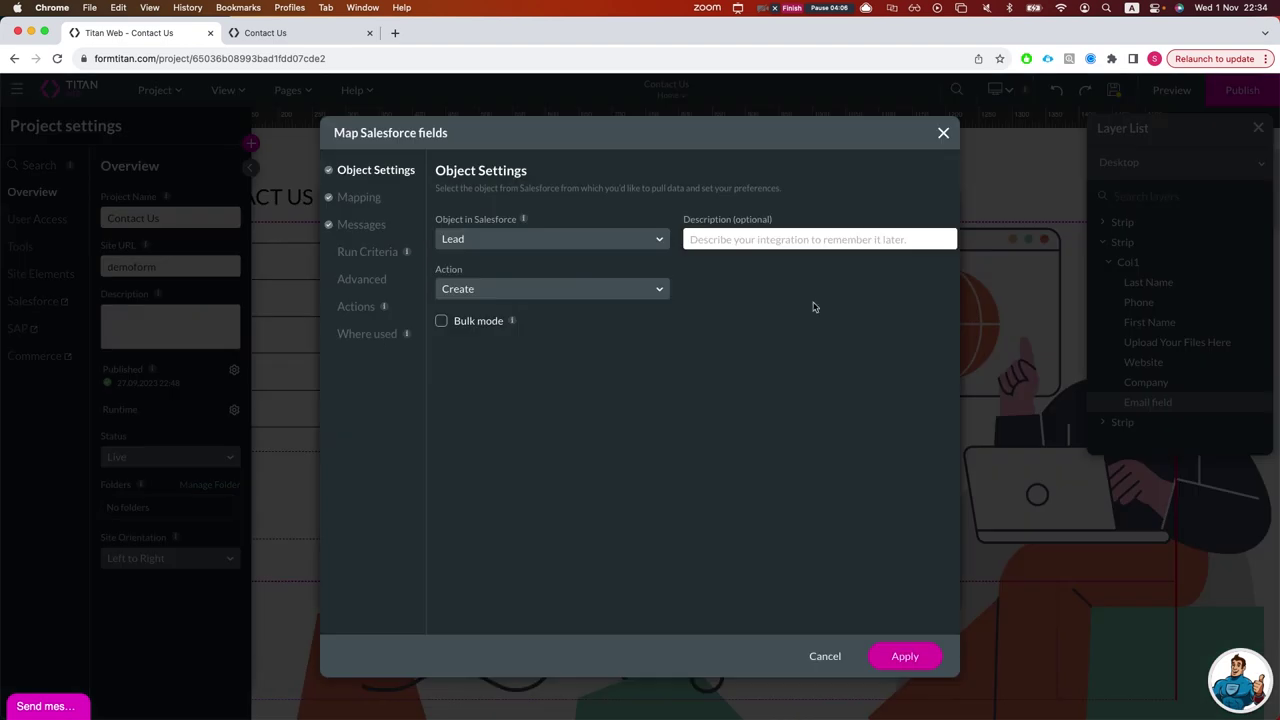
pyautogui.click(367, 333)
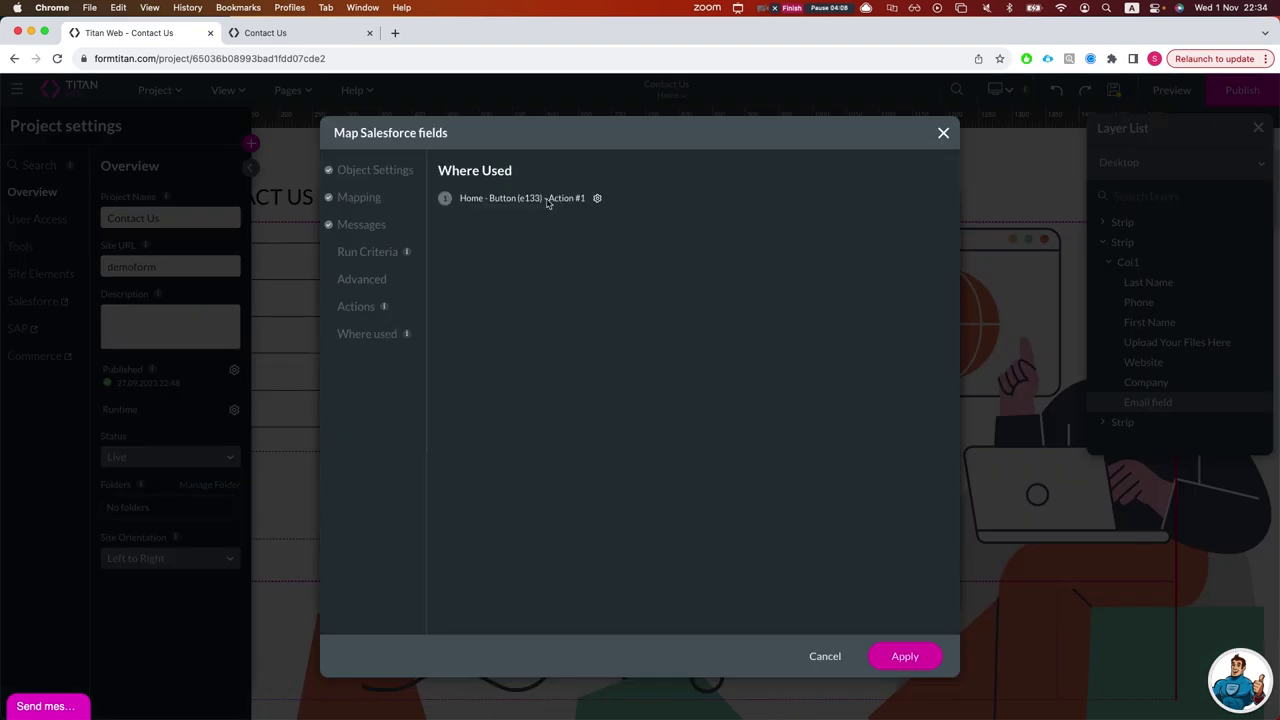
pyautogui.click(598, 200)
pyautogui.click(334, 384)
pyautogui.moveTo(334, 384); pyautogui.dragTo(383, 396)
pyautogui.doubleClick(383, 396)
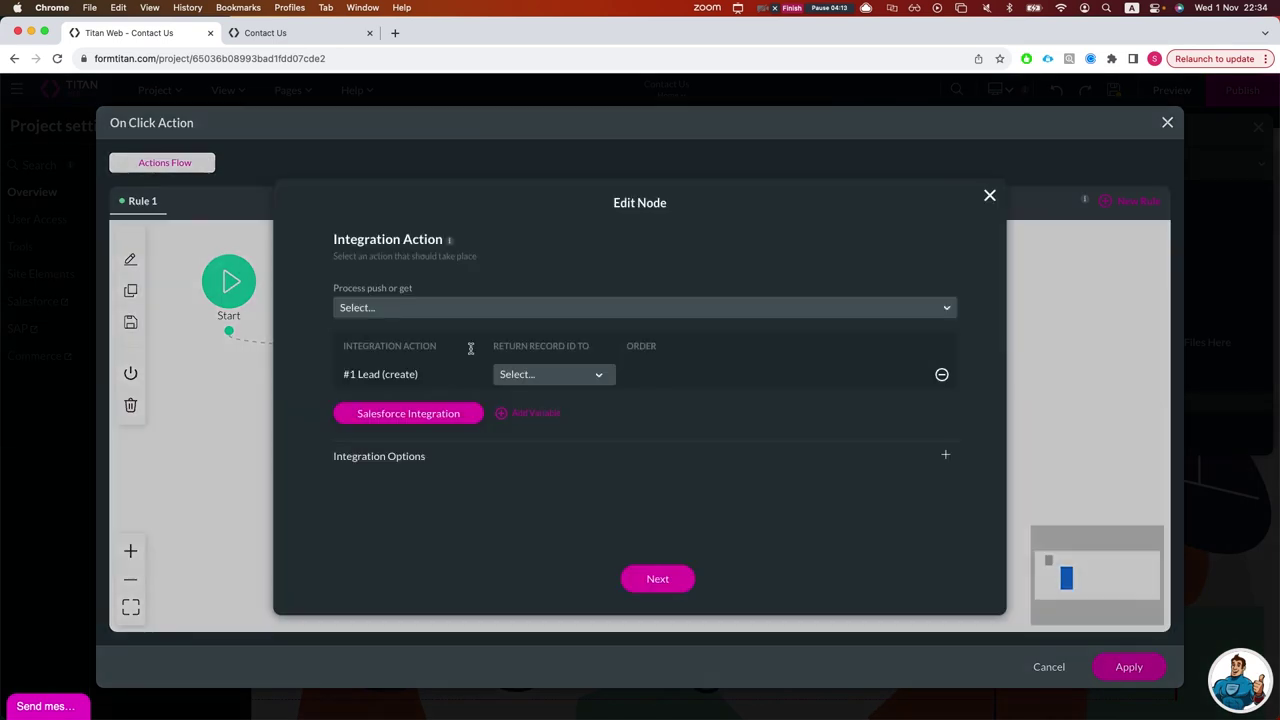
pyautogui.click(988, 196)
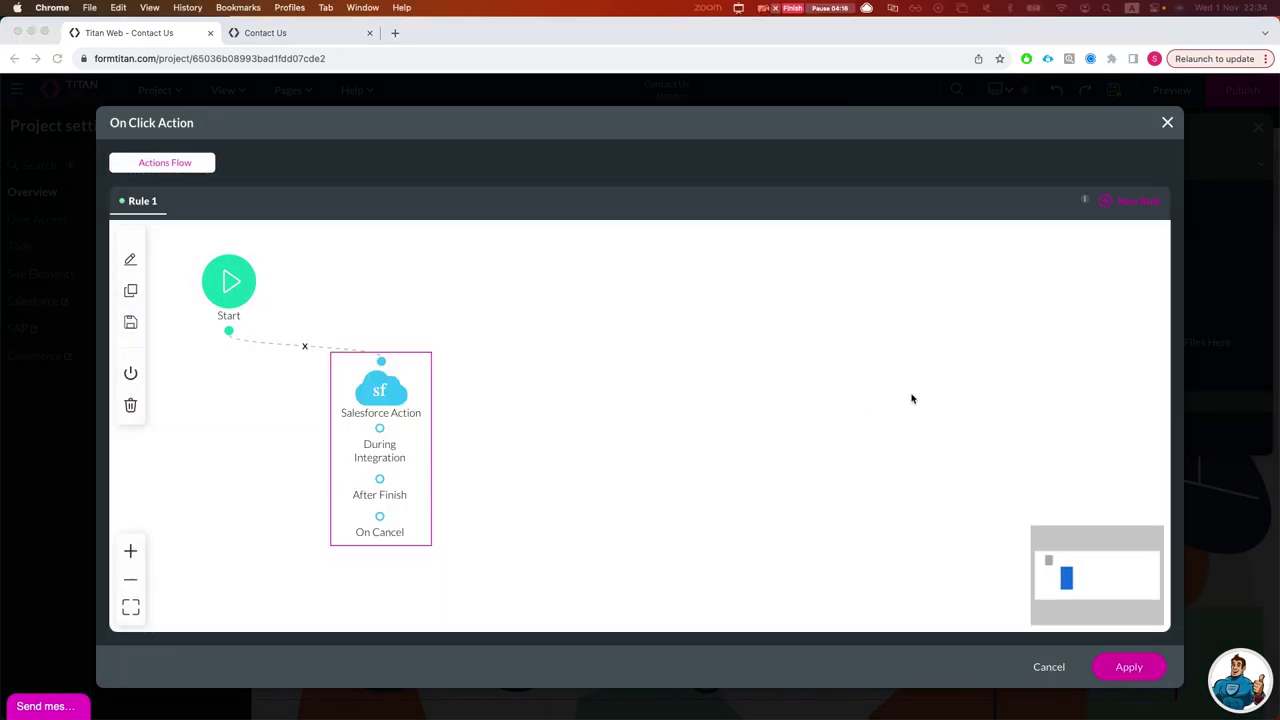
pyautogui.click(1164, 123)
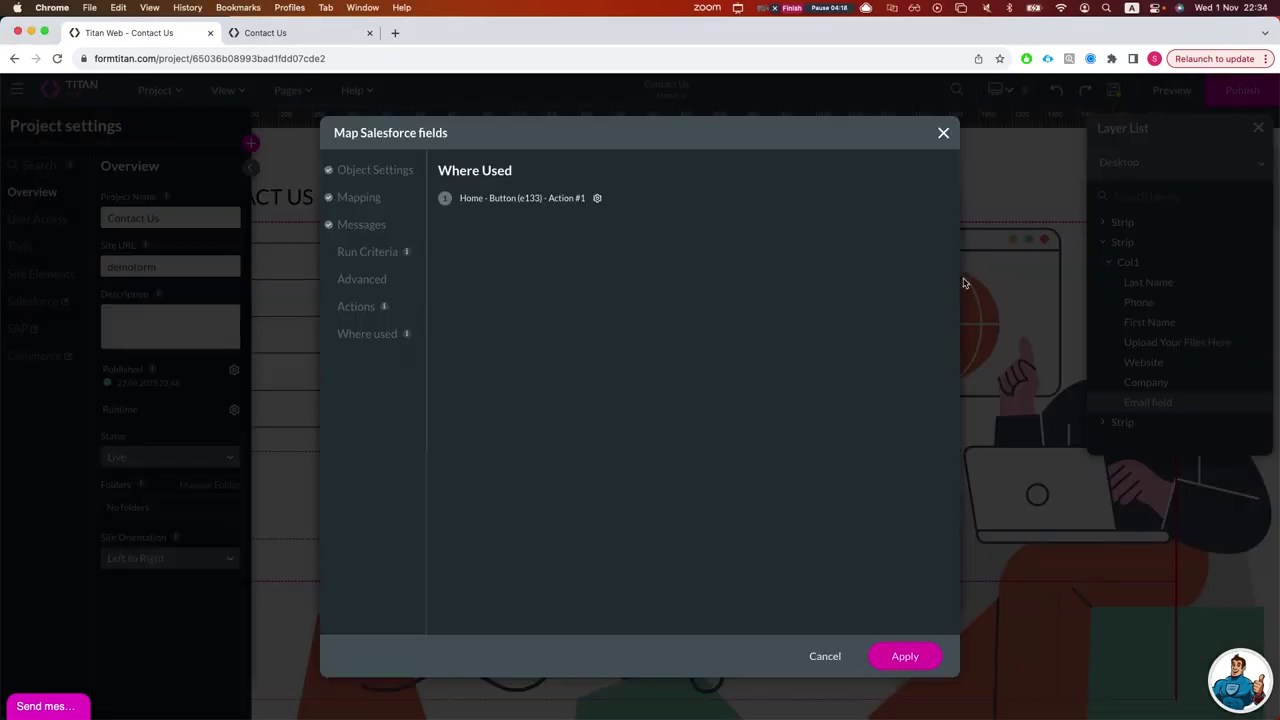
pyautogui.click(943, 133)
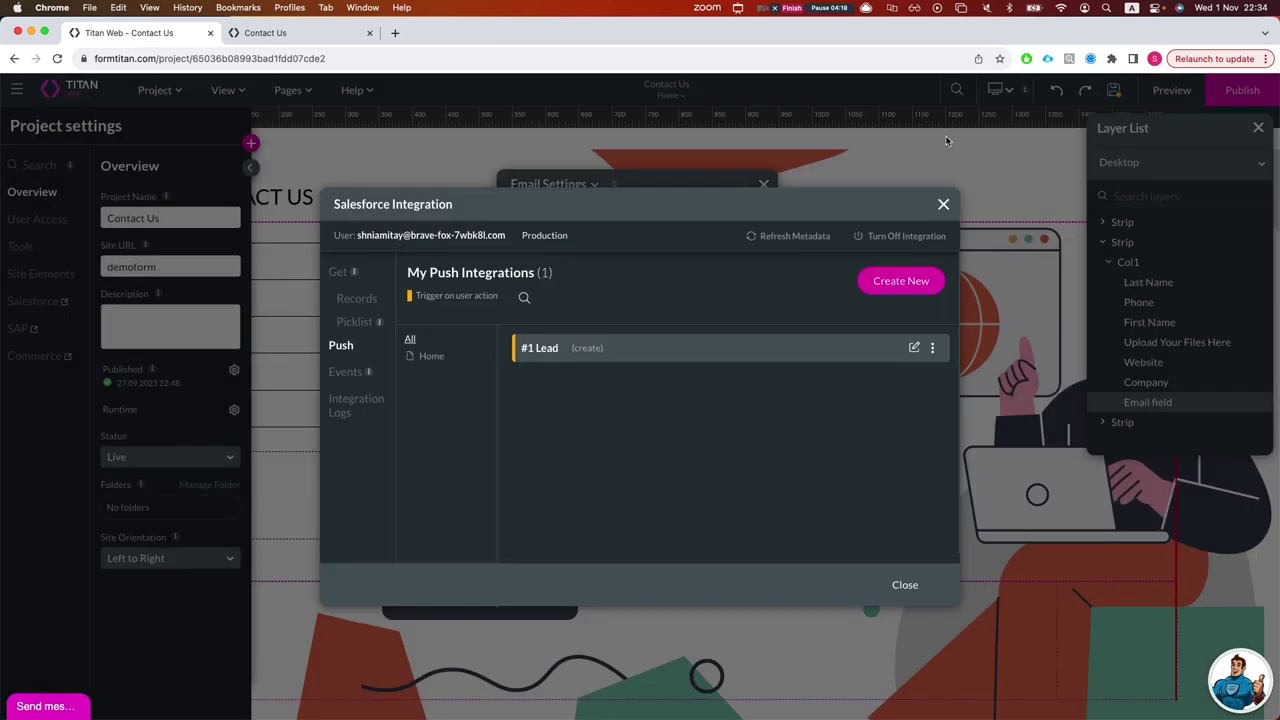
pyautogui.click(943, 204)
# - Move the Layer List nearer to the field settings, close it, and show it again
pyautogui.moveTo(1150, 128); pyautogui.dragTo(990, 157)
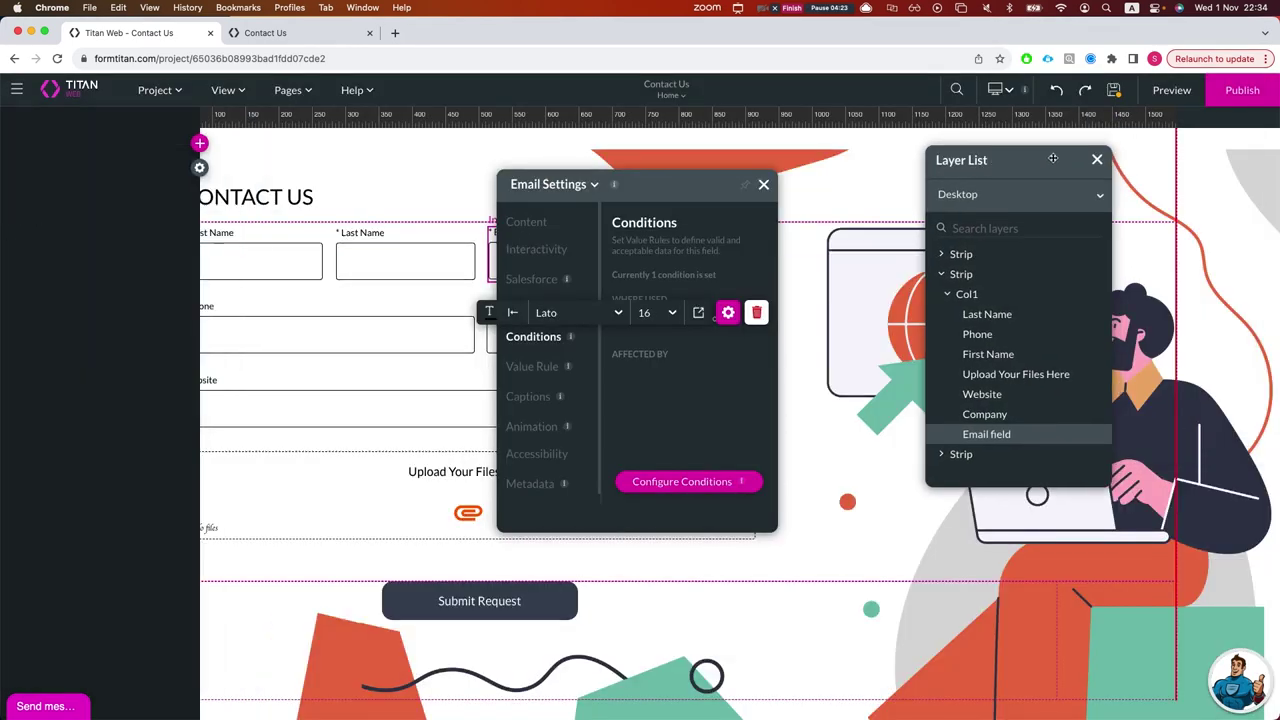
pyautogui.click(1099, 160)
pyautogui.click(290, 90)
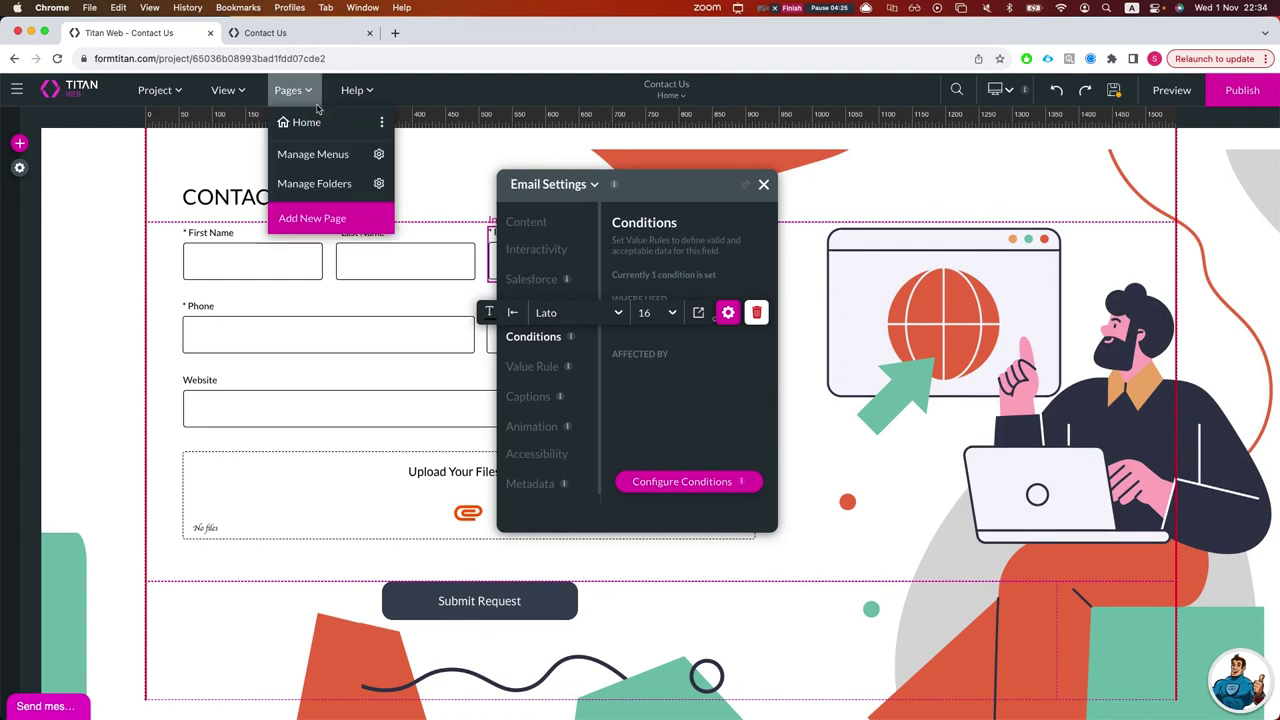
pyautogui.click(240, 95)
pyautogui.click(239, 99)
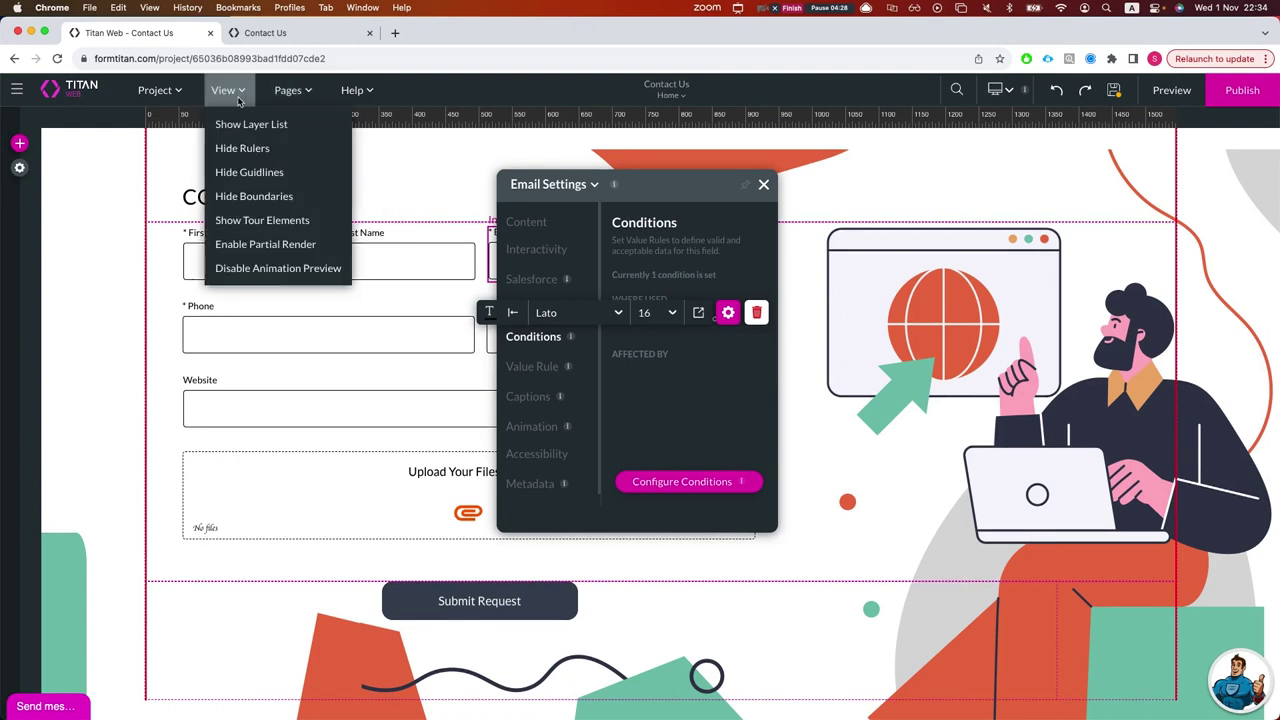
pyautogui.click(245, 124)
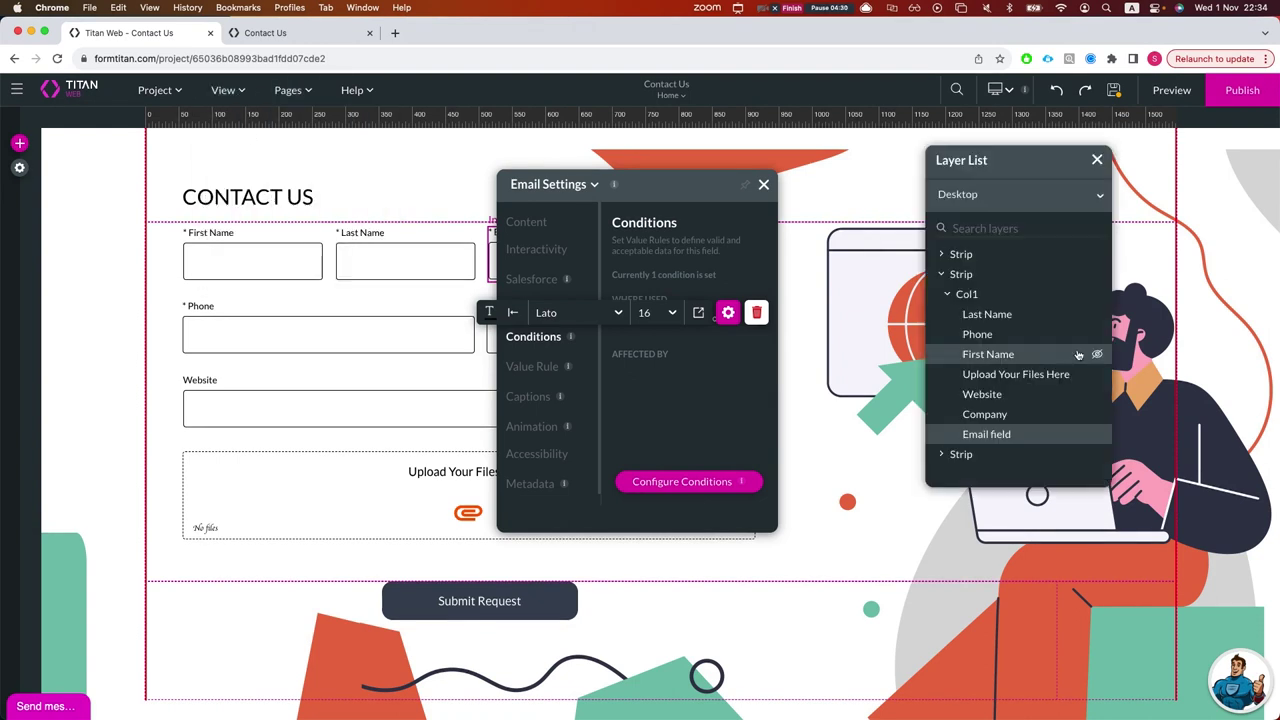
# - Browse the form fields from the Layer List, checking the Last Name field's interactivity and conditions before opening the Phone field's settings
pyautogui.click(1000, 434)
pyautogui.click(1000, 416)
pyautogui.click(975, 374)
pyautogui.click(985, 314)
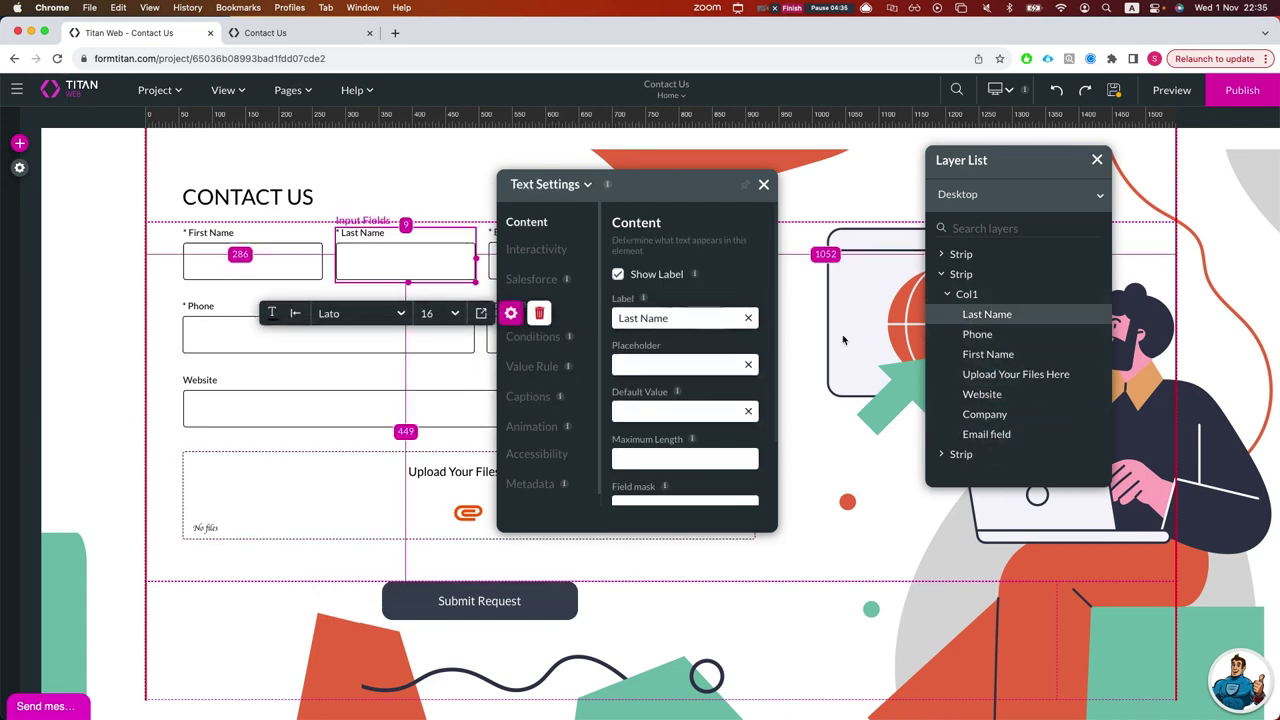
pyautogui.click(553, 261)
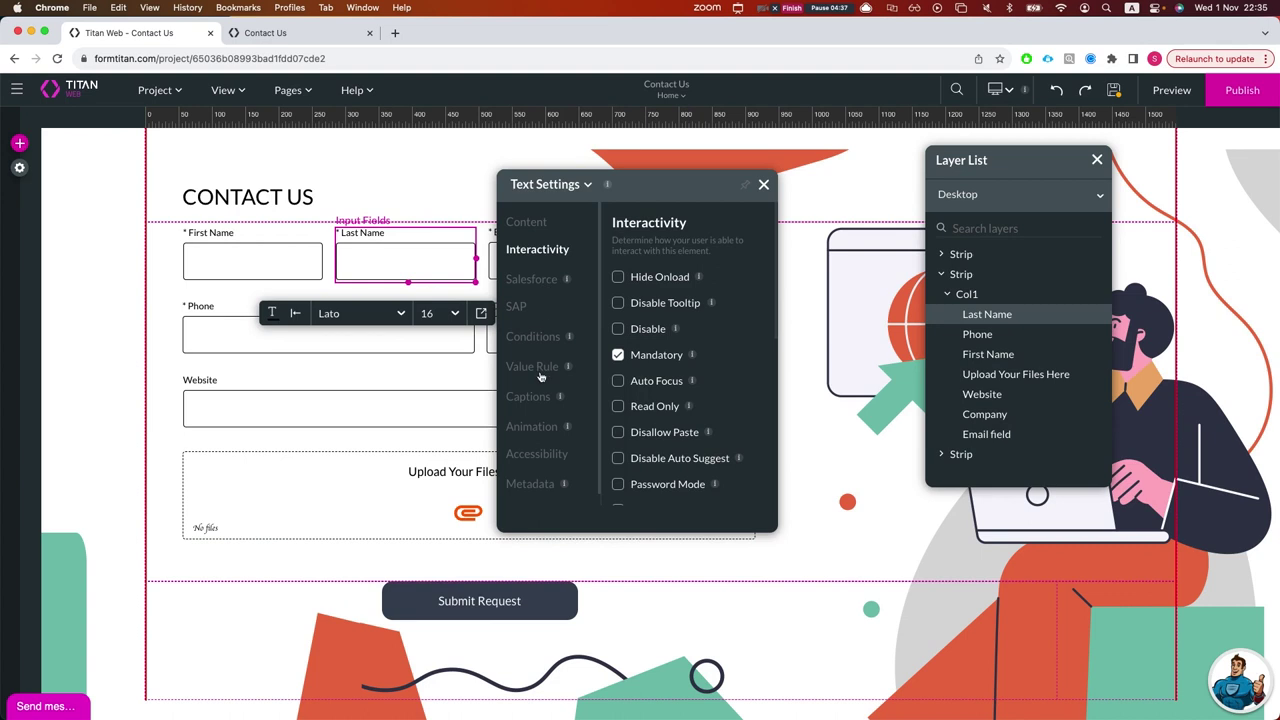
pyautogui.click(533, 338)
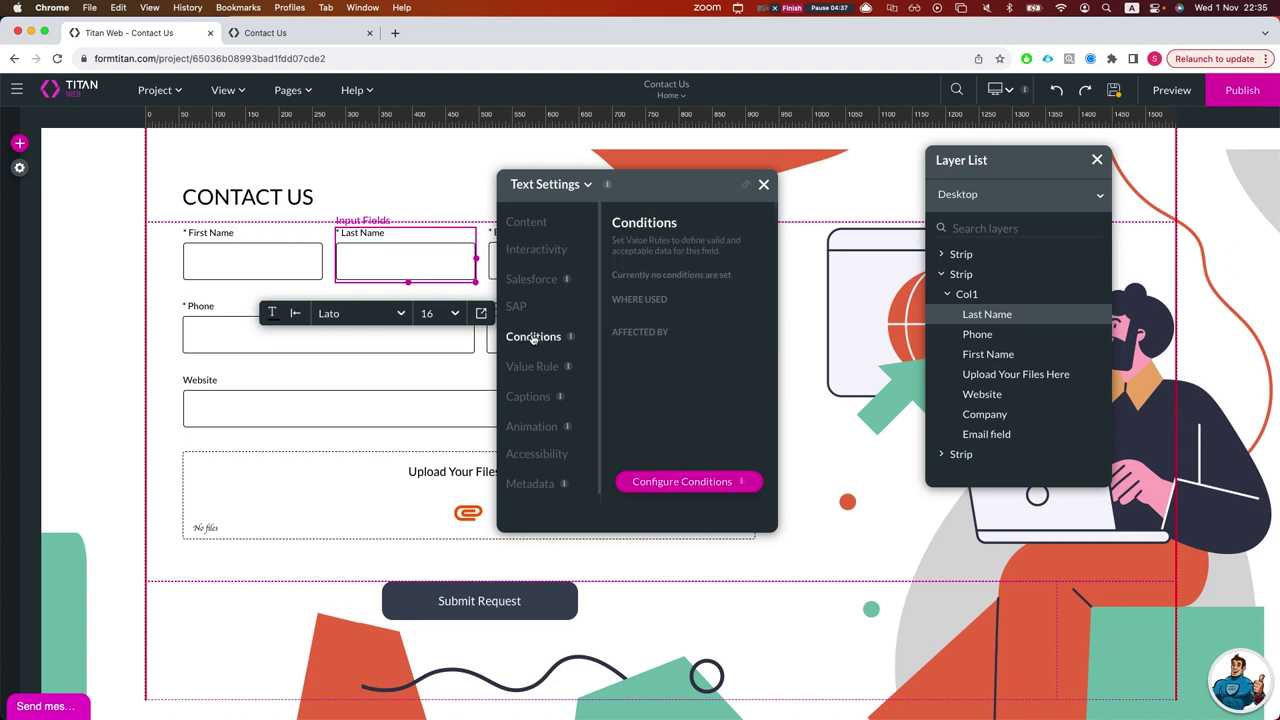
pyautogui.click(972, 334)
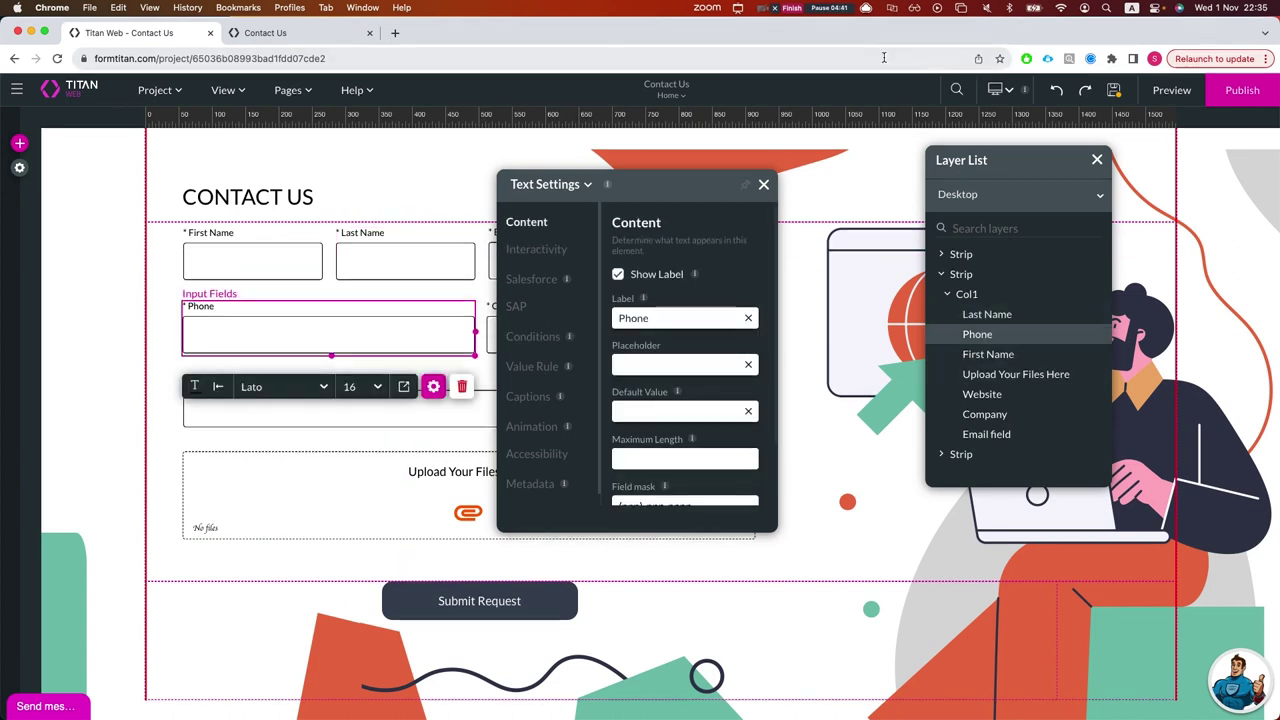